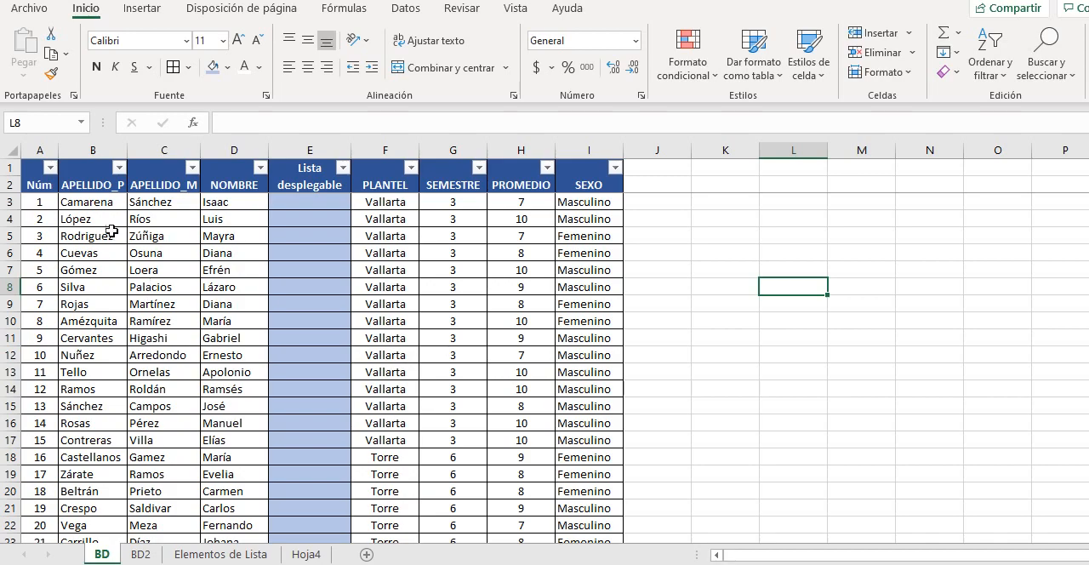
Examine the student records and column headings of the BD sheet down to the last row and back to the first
{"action": "scroll", "coordinate": [103, 342], "scroll_direction": "down", "scroll_amount": 5}
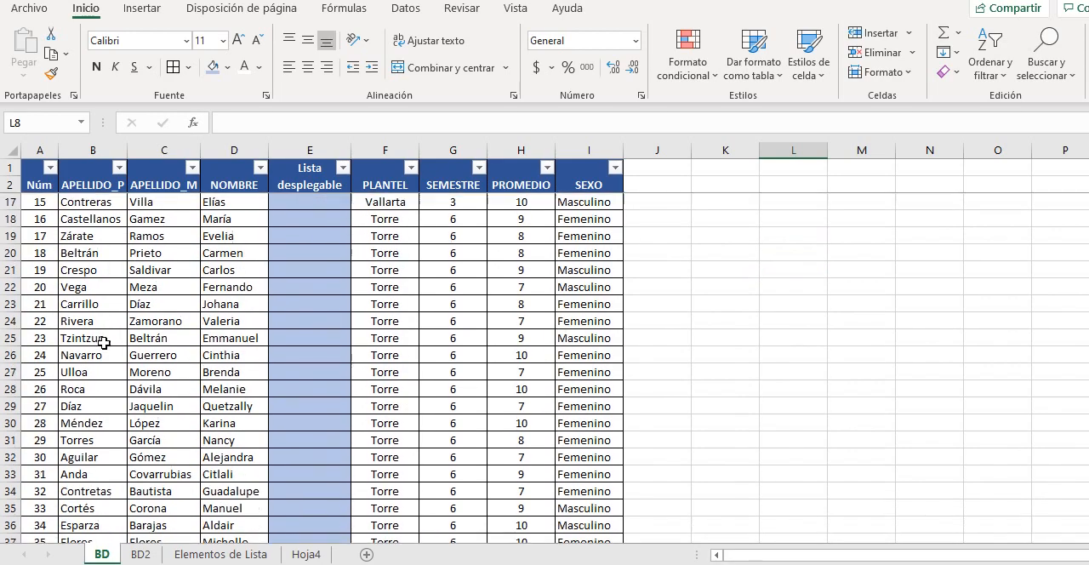
{"action": "scroll", "coordinate": [103, 342], "scroll_direction": "down", "scroll_amount": 20}
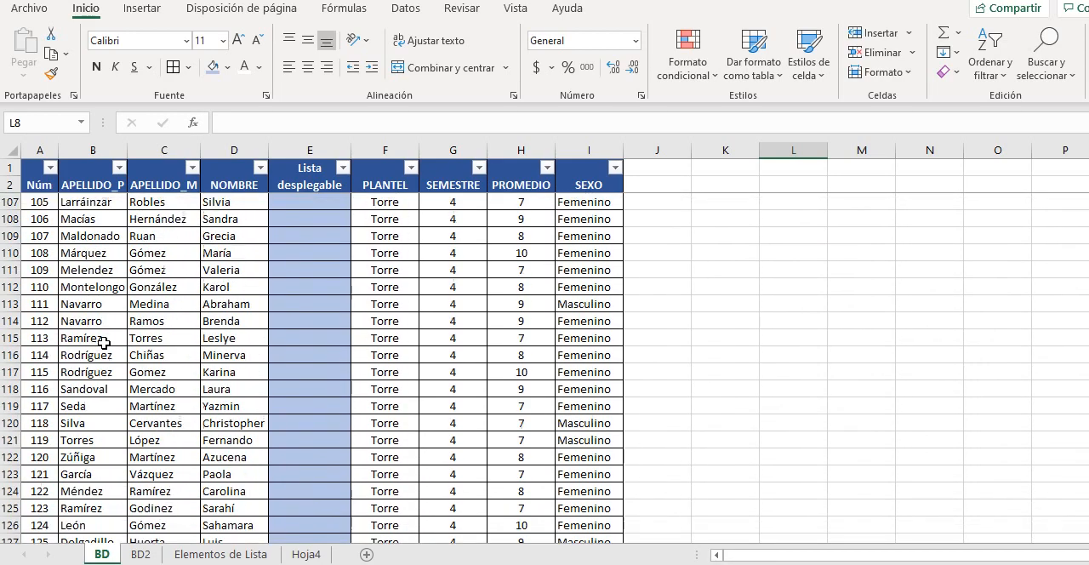
{"action": "scroll", "coordinate": [103, 342], "scroll_direction": "down", "scroll_amount": 11}
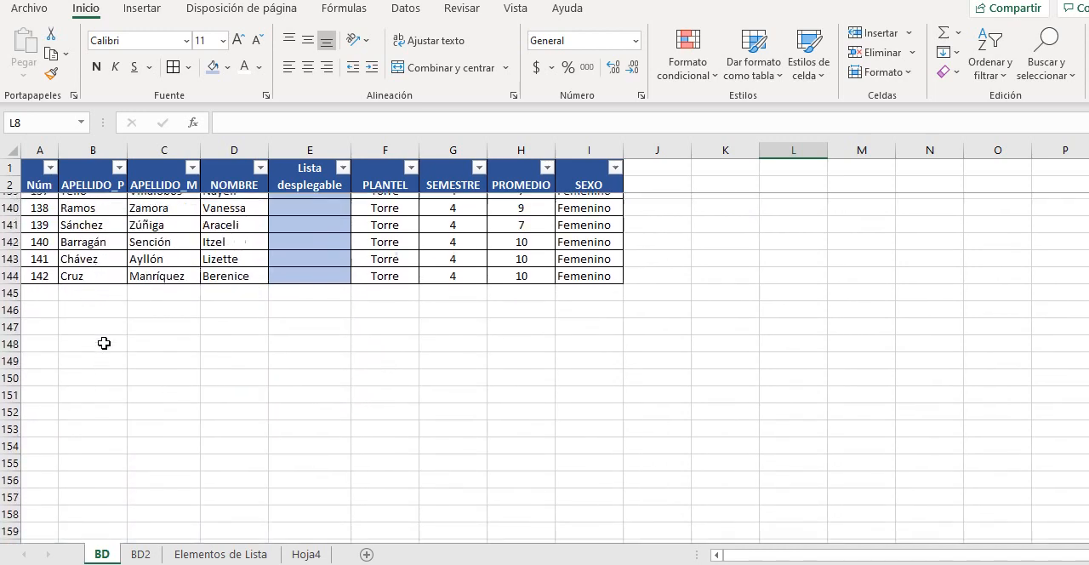
{"action": "scroll", "coordinate": [103, 342], "scroll_direction": "up", "scroll_amount": 2}
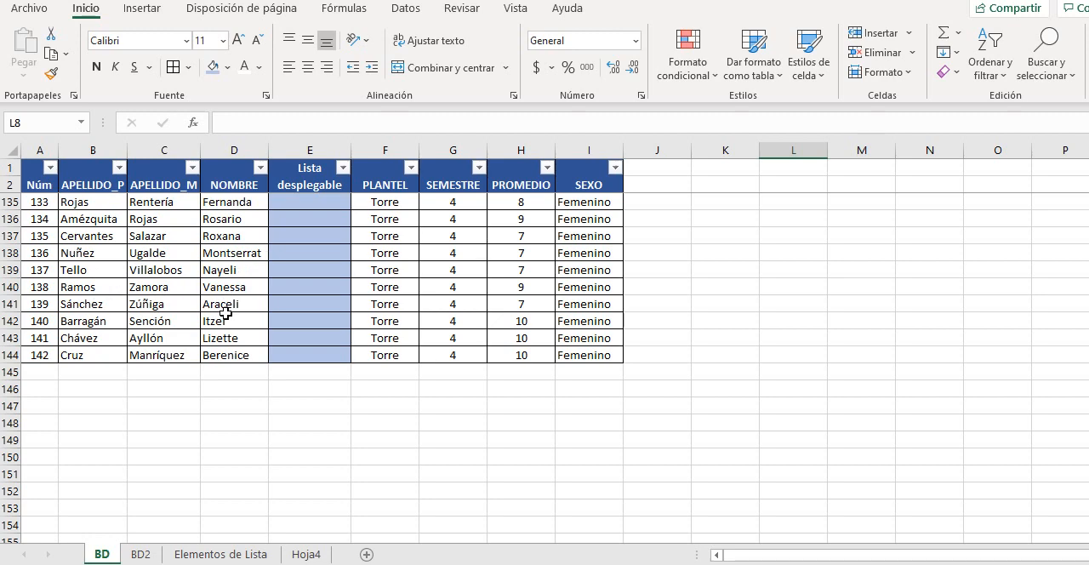
{"action": "scroll", "coordinate": [225, 313], "scroll_direction": "up", "scroll_amount": 2}
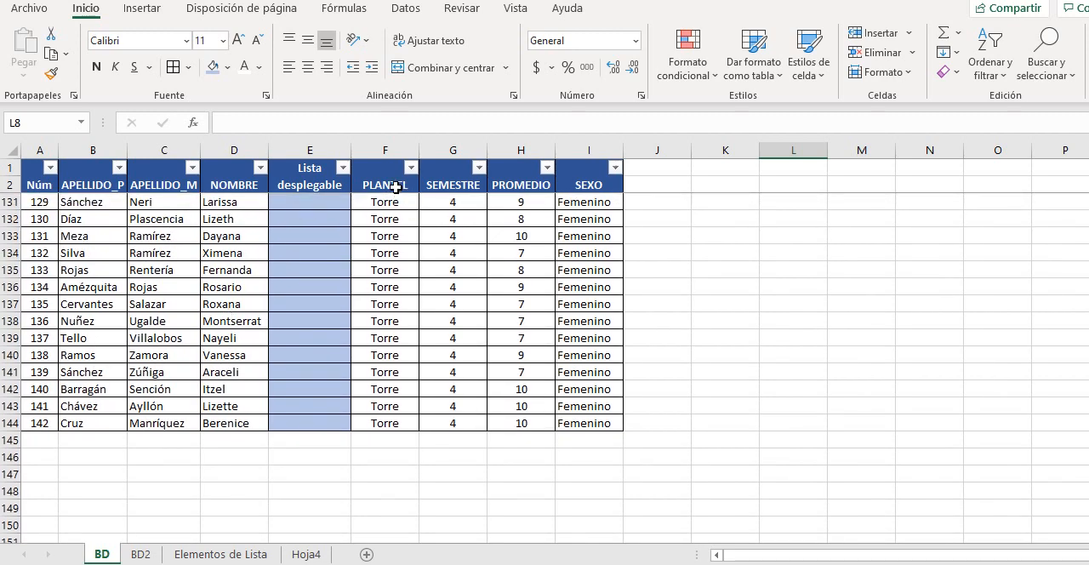
{"action": "scroll", "coordinate": [389, 220], "scroll_direction": "up", "scroll_amount": 5}
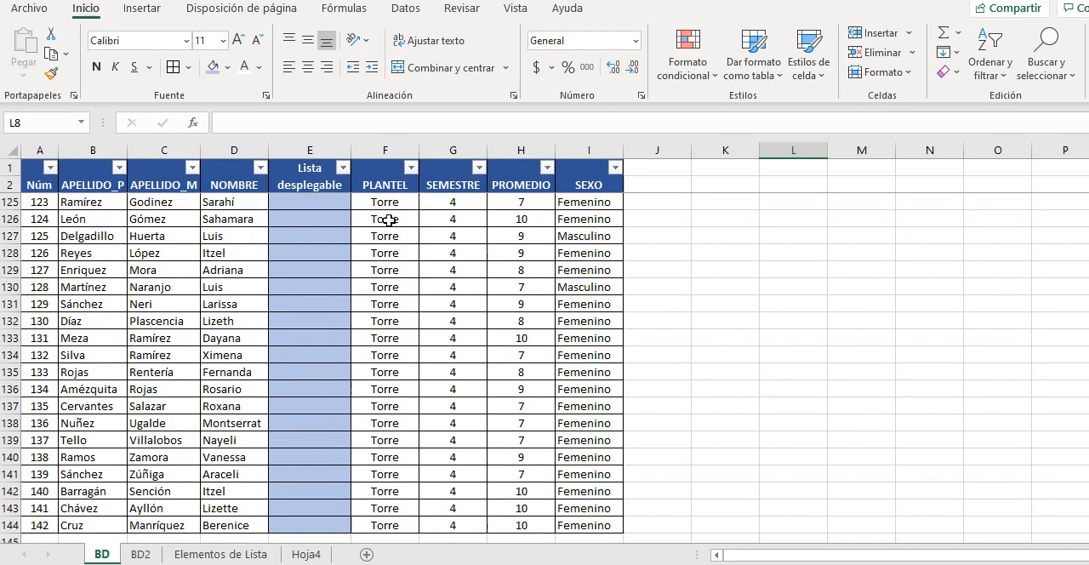
{"action": "scroll", "coordinate": [389, 220], "scroll_direction": "up", "scroll_amount": 13}
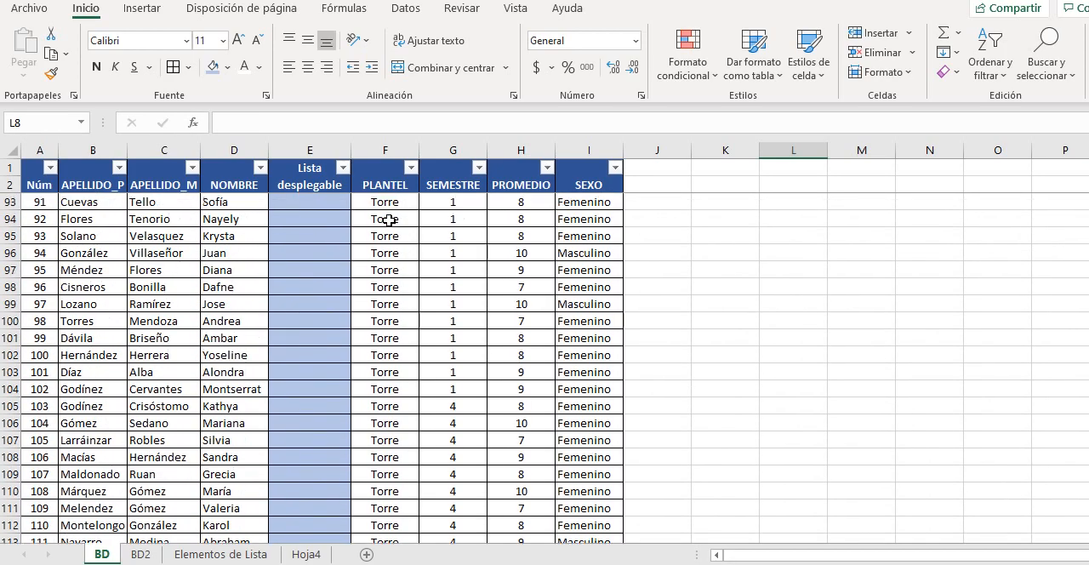
{"action": "scroll", "coordinate": [389, 219], "scroll_direction": "up", "scroll_amount": 5}
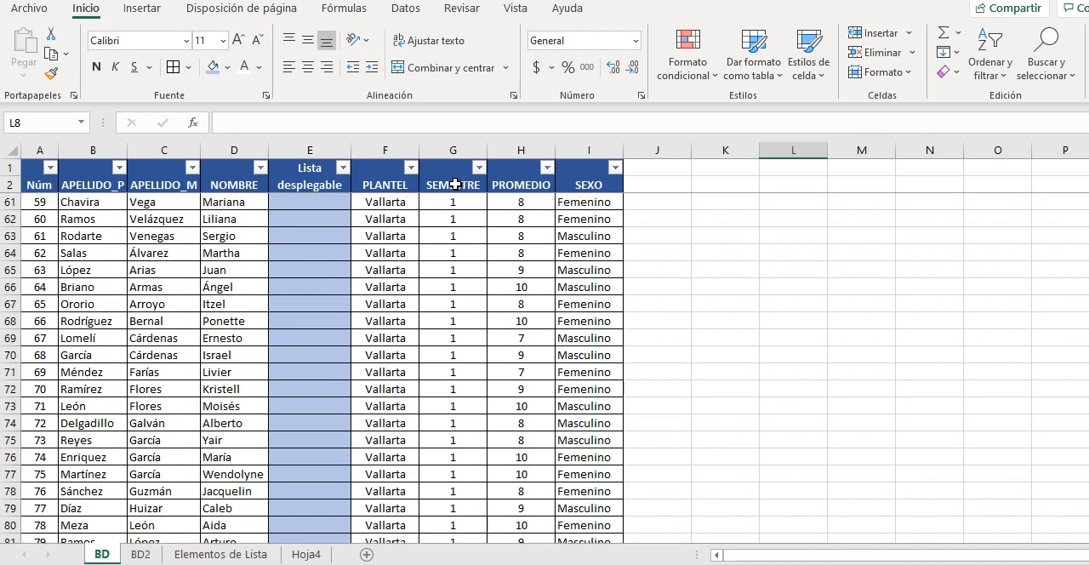
{"action": "scroll", "coordinate": [452, 282], "scroll_direction": "up", "scroll_amount": 3}
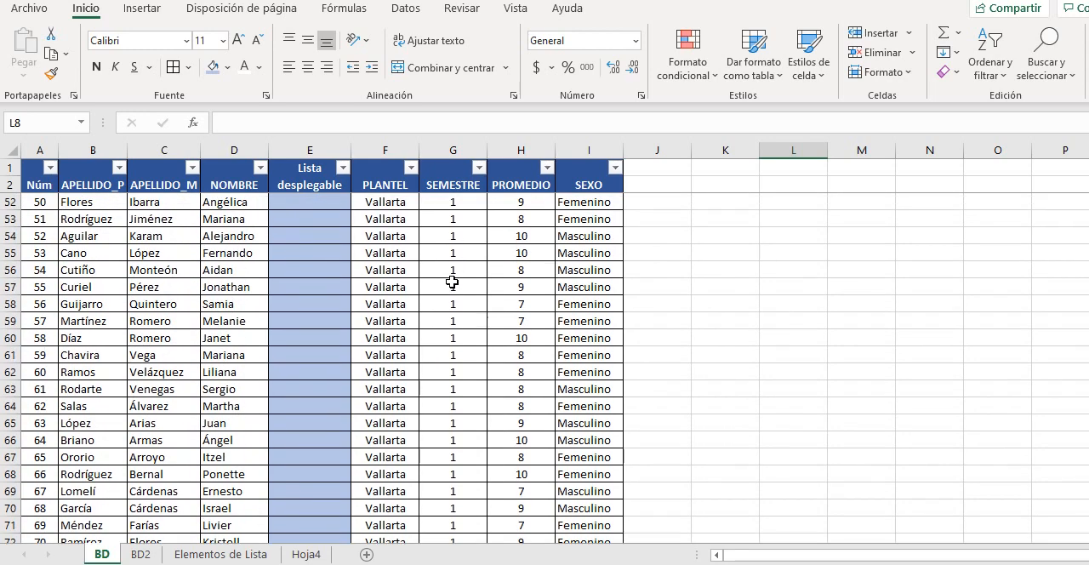
{"action": "scroll", "coordinate": [452, 283], "scroll_direction": "up", "scroll_amount": 4}
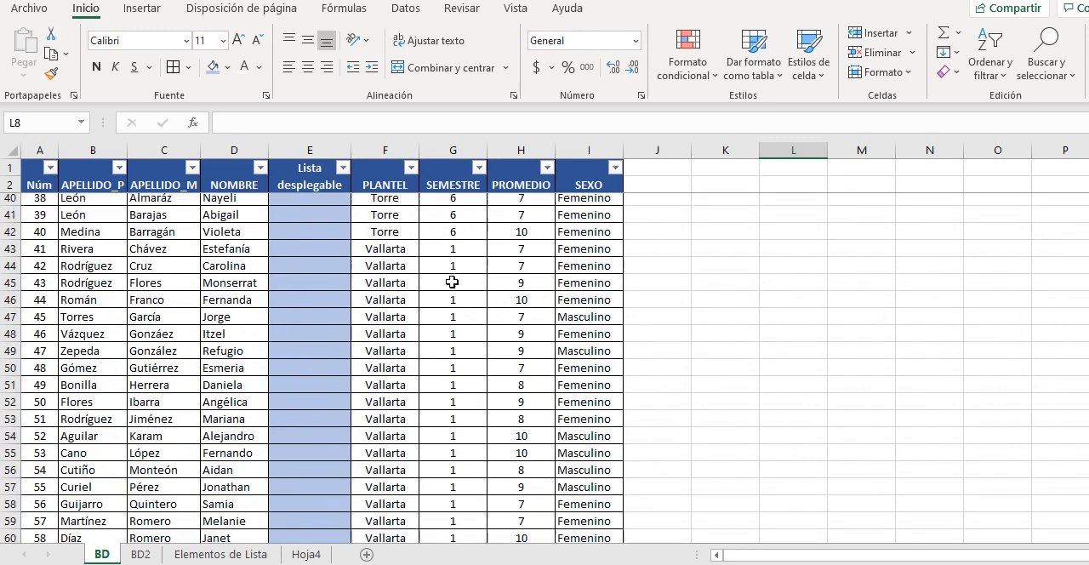
{"action": "scroll", "coordinate": [451, 283], "scroll_direction": "up", "scroll_amount": 2}
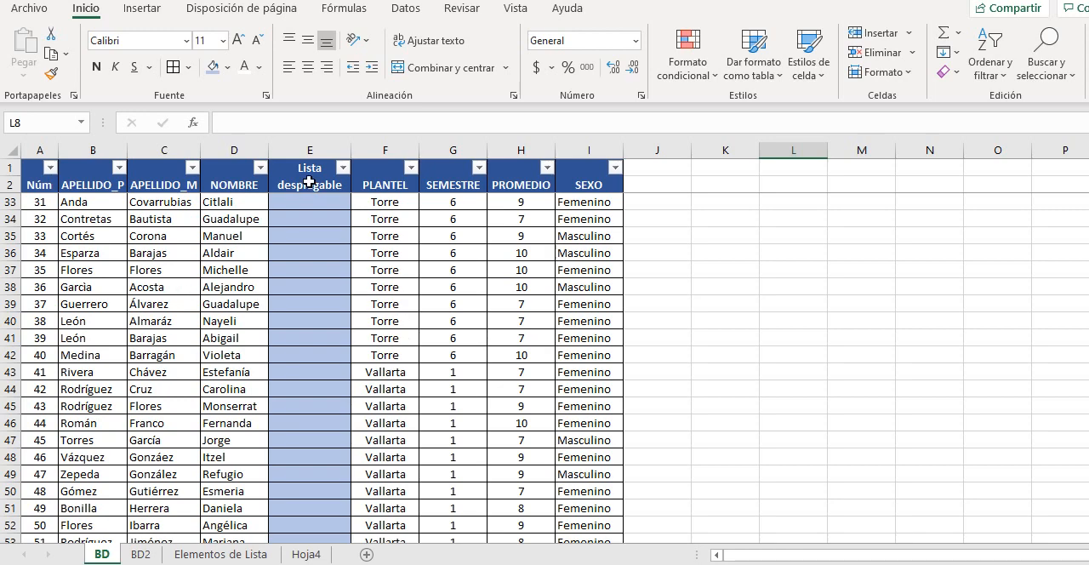
{"action": "scroll", "coordinate": [221, 232], "scroll_direction": "up", "scroll_amount": 10}
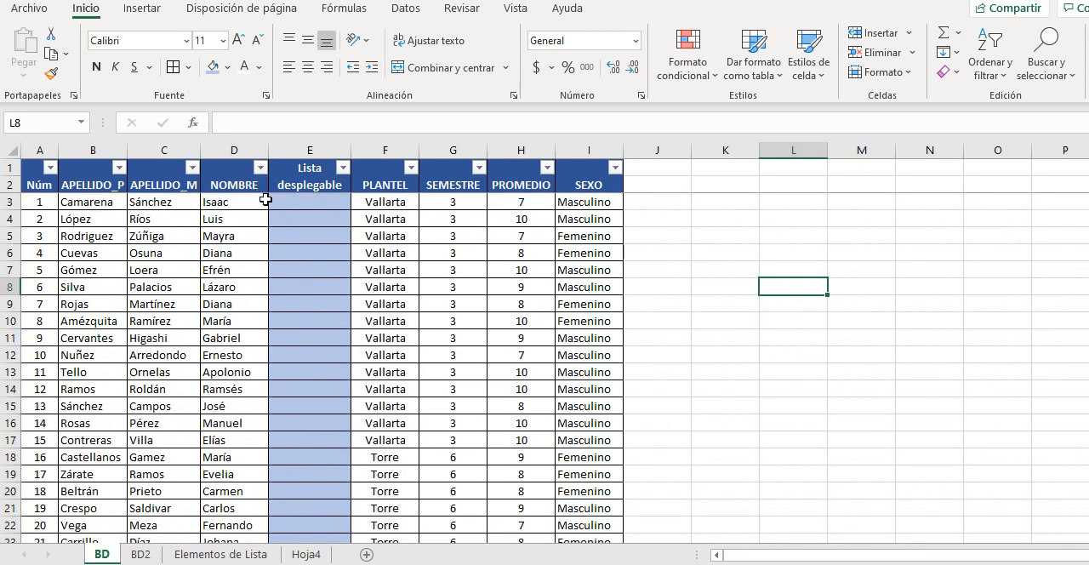
Enter "Infromática" in cell E3 and "Informatica" in cell E4 of the Lista desplegable column
{"action": "left_click", "coordinate": [291, 202]}
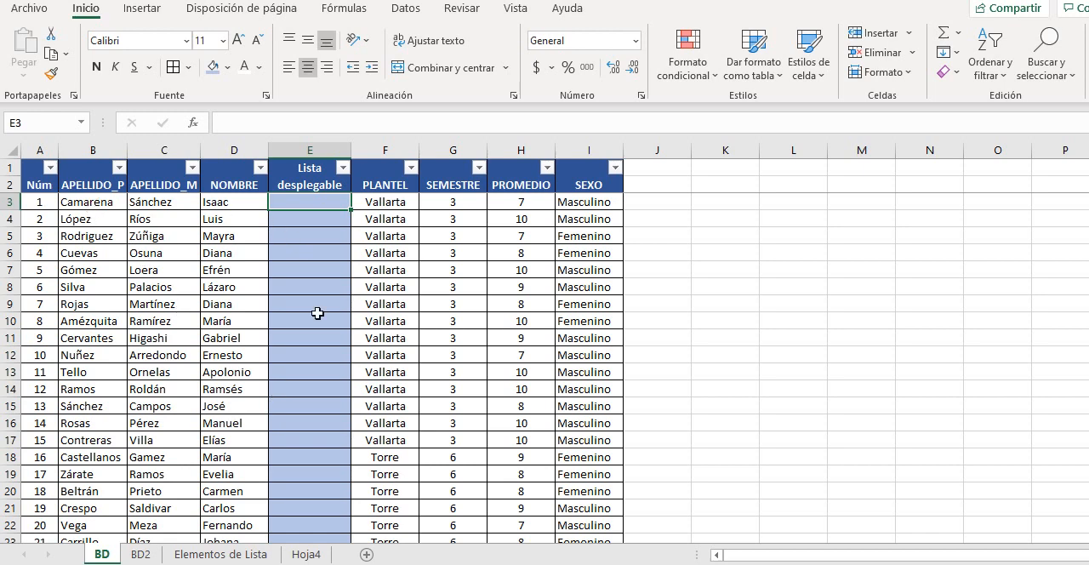
{"action": "type", "text": "Inf"}
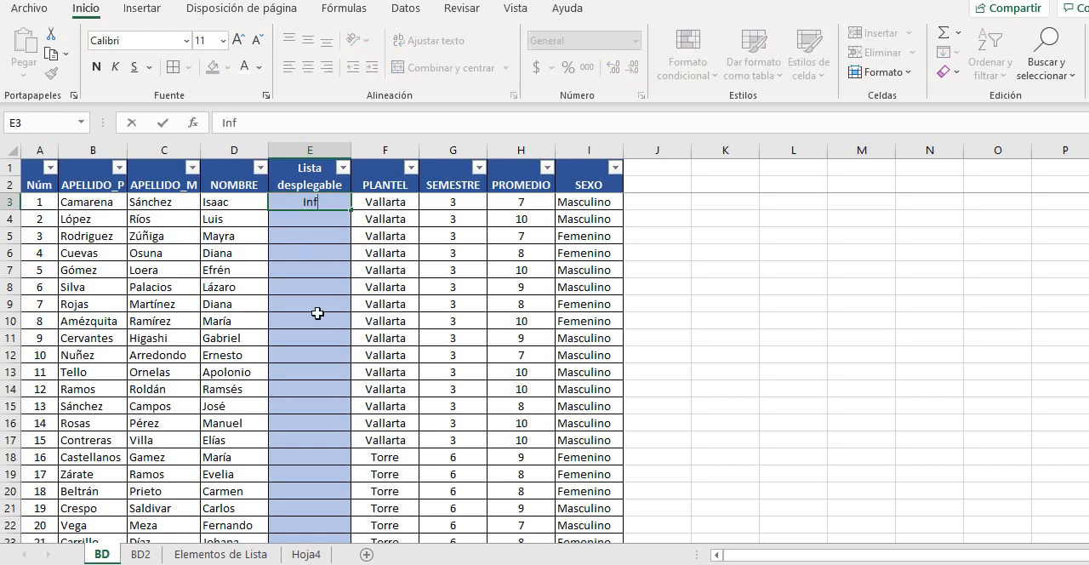
{"action": "type", "text": "romática"}
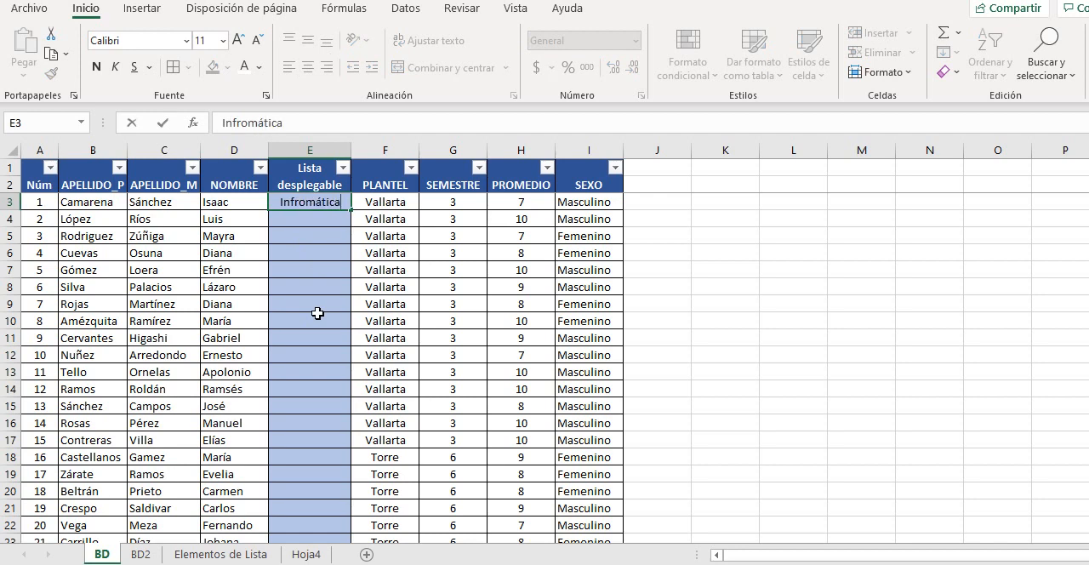
{"action": "key", "text": "Return"}
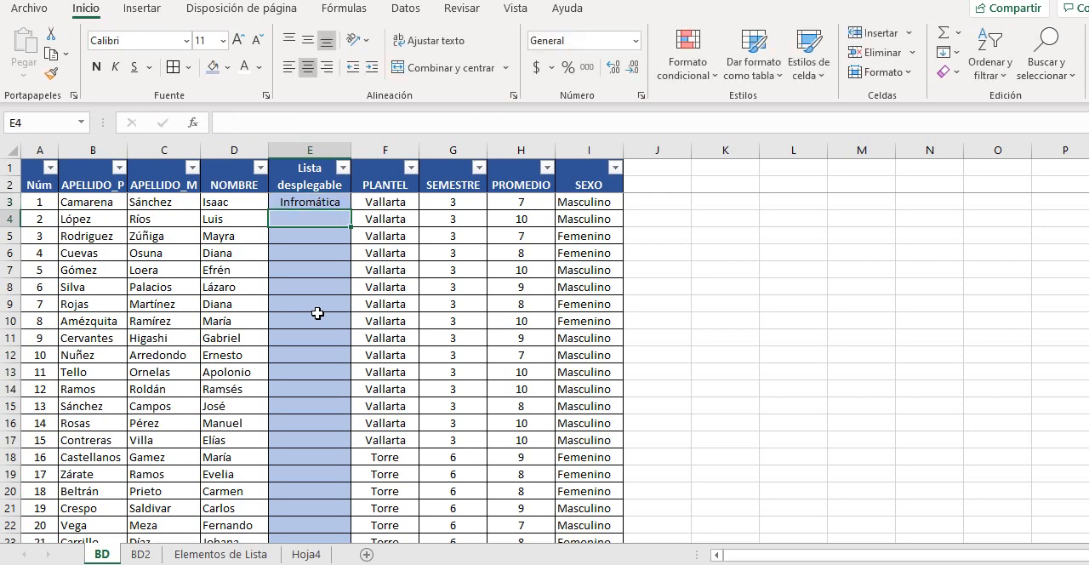
{"action": "type", "text": "I"}
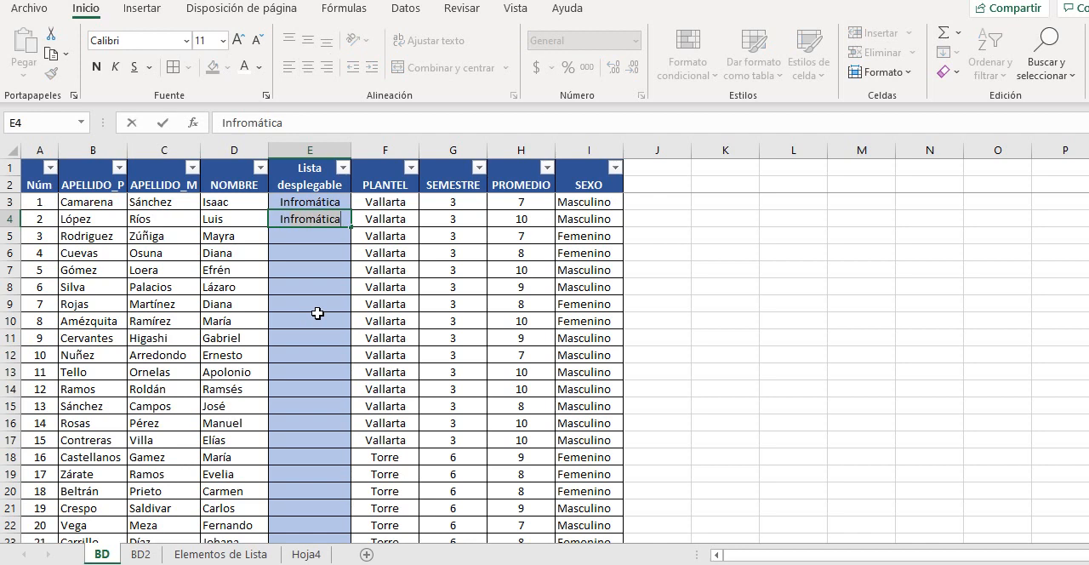
{"action": "type", "text": "nformatica"}
{"action": "key", "text": "ctrl+Return"}
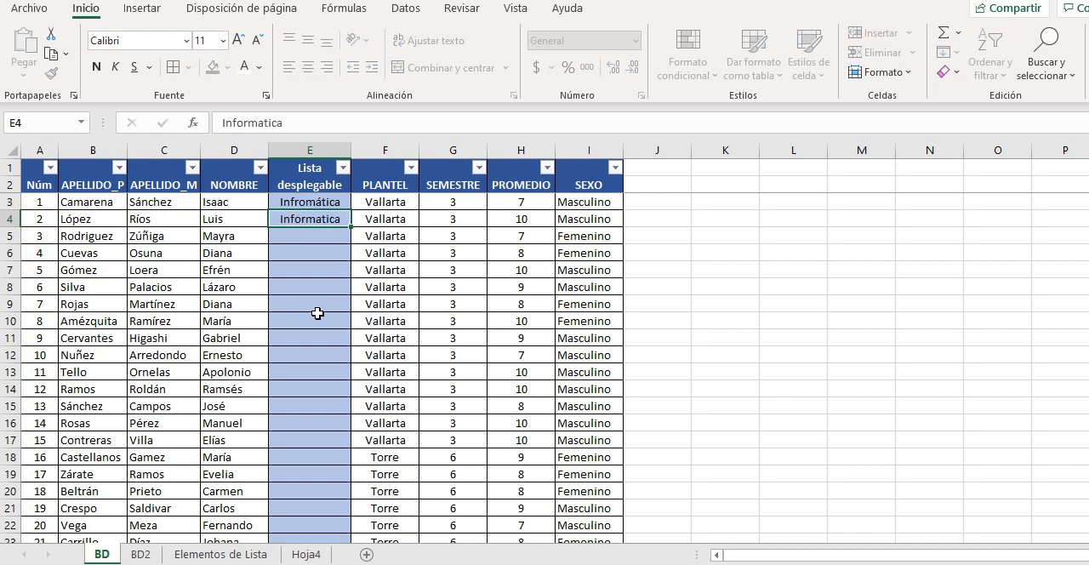
{"action": "key", "text": "Return"}
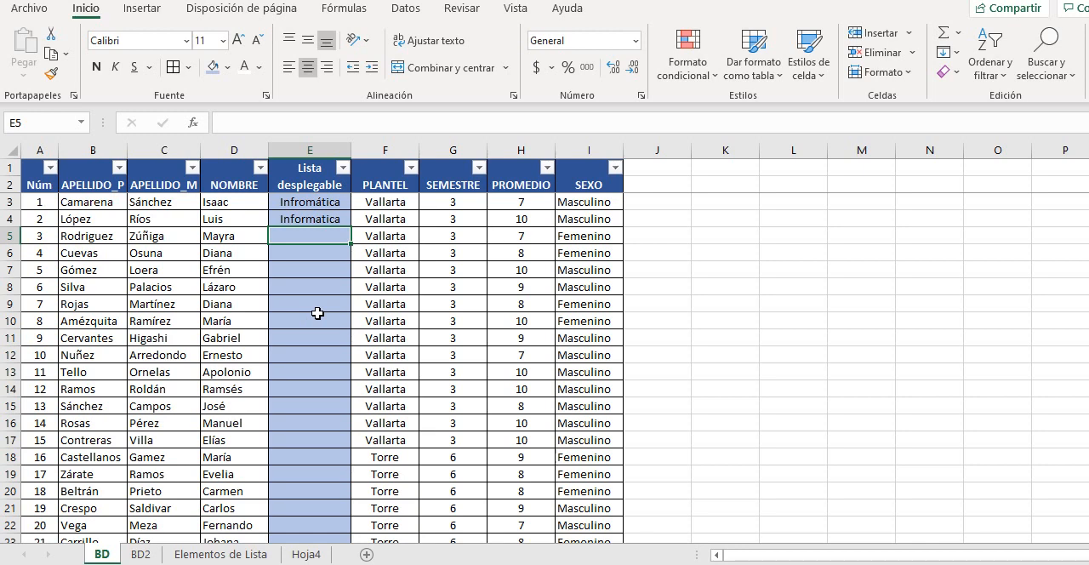
Enter "Informatika" in cell E5 and "Info" in cell E6 of the Lista desplegable column
{"action": "left_click", "coordinate": [309, 202]}
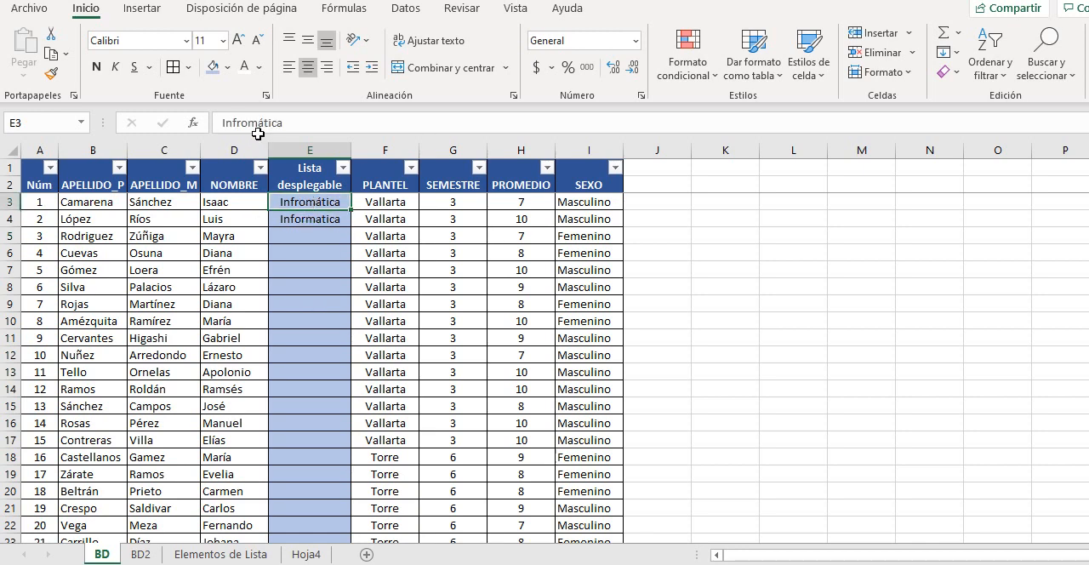
{"action": "left_click", "coordinate": [309, 219]}
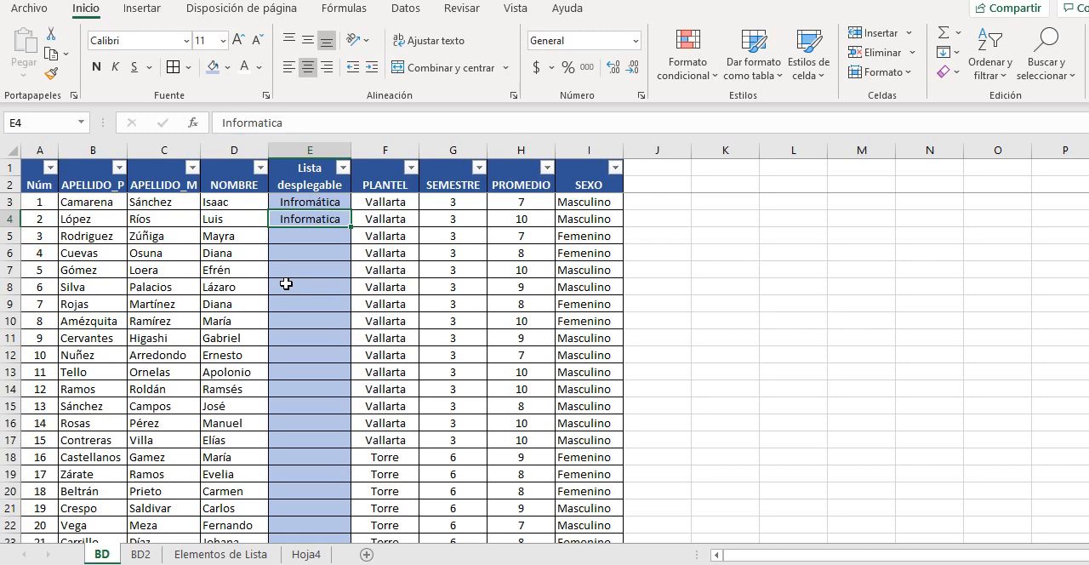
{"action": "left_click", "coordinate": [308, 235]}
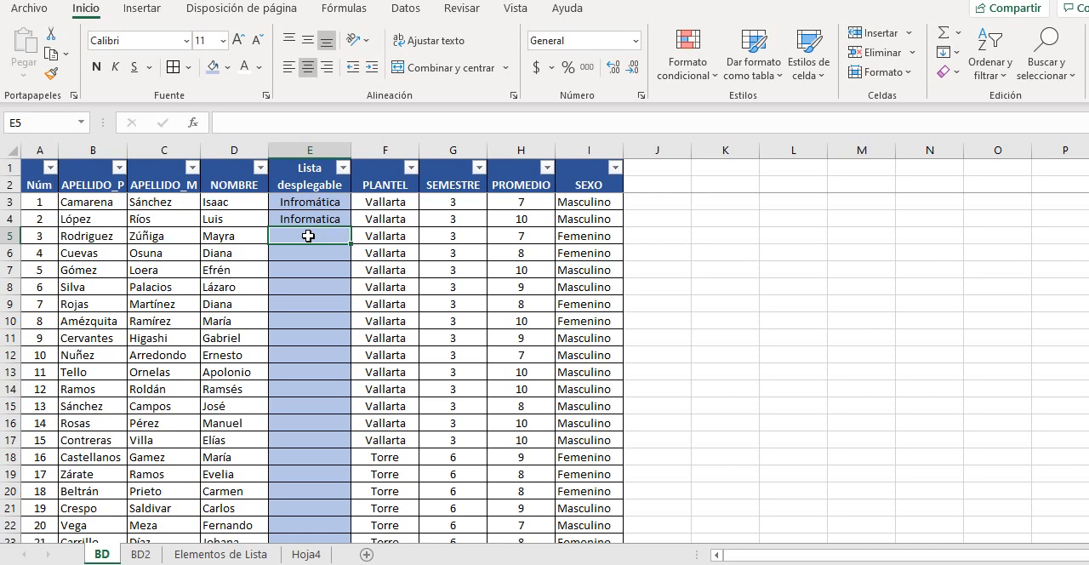
{"action": "type", "text": "Inf"}
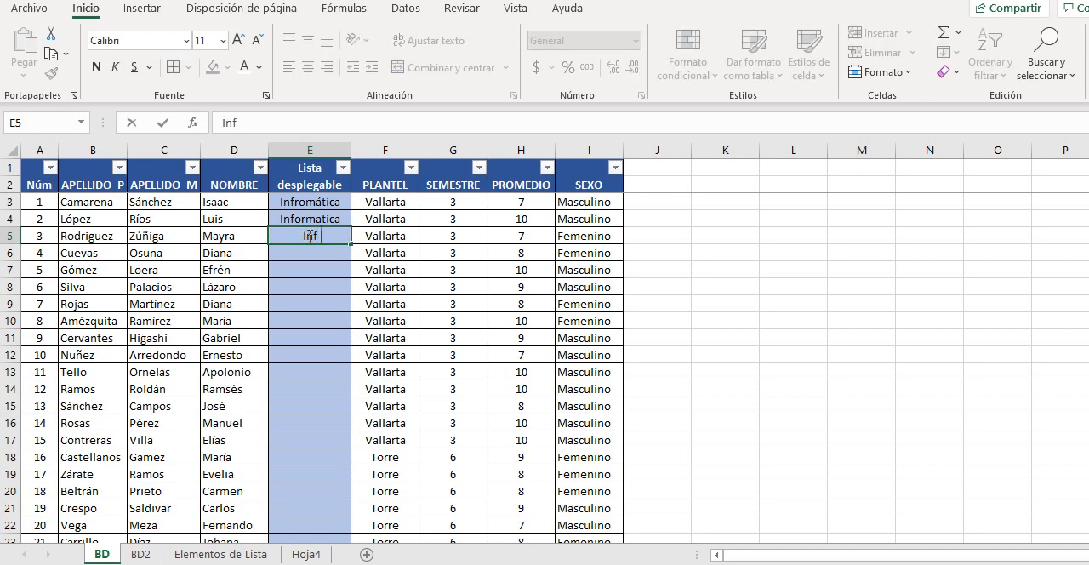
{"action": "type", "text": "ormati"}
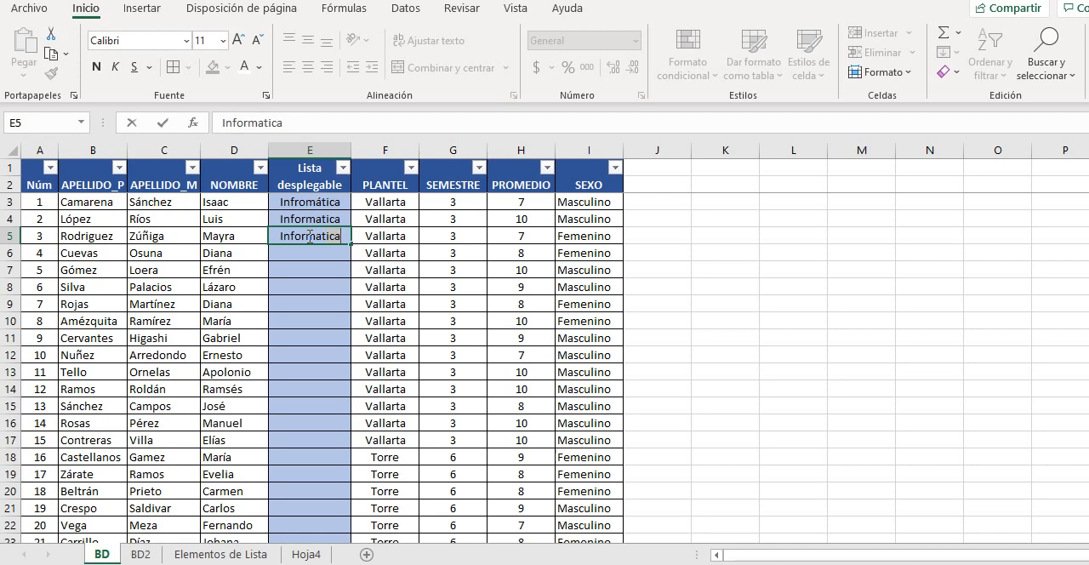
{"action": "type", "text": "ka"}
{"action": "key", "text": "Return"}
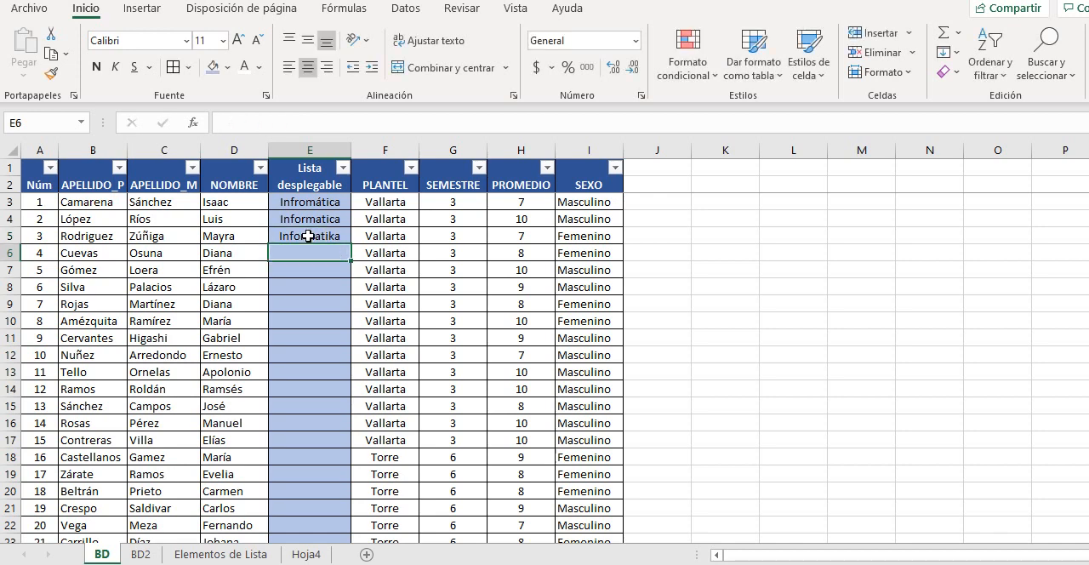
{"action": "type", "text": "Info"}
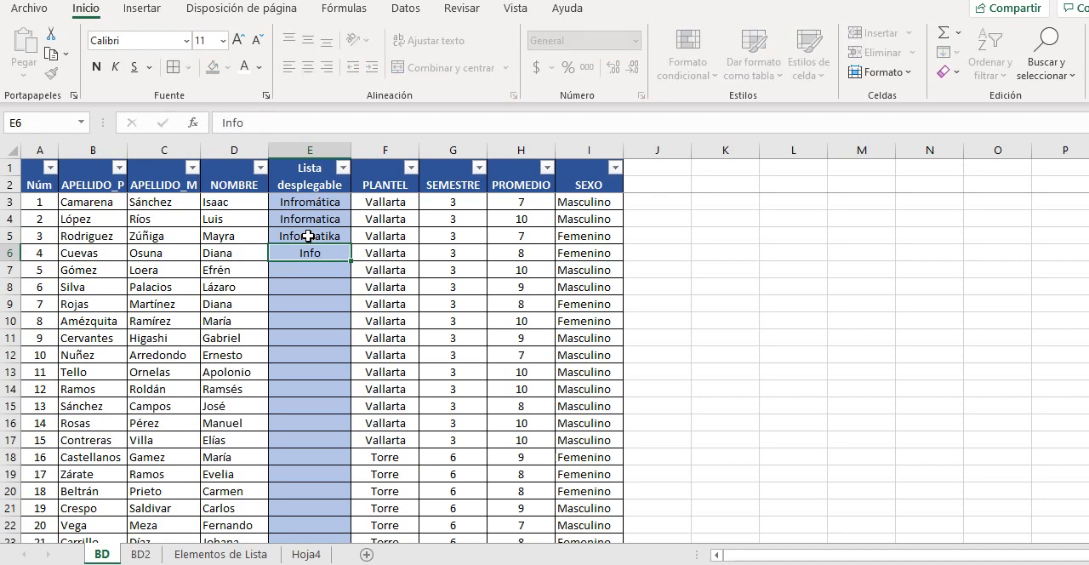
{"action": "key", "text": "Return"}
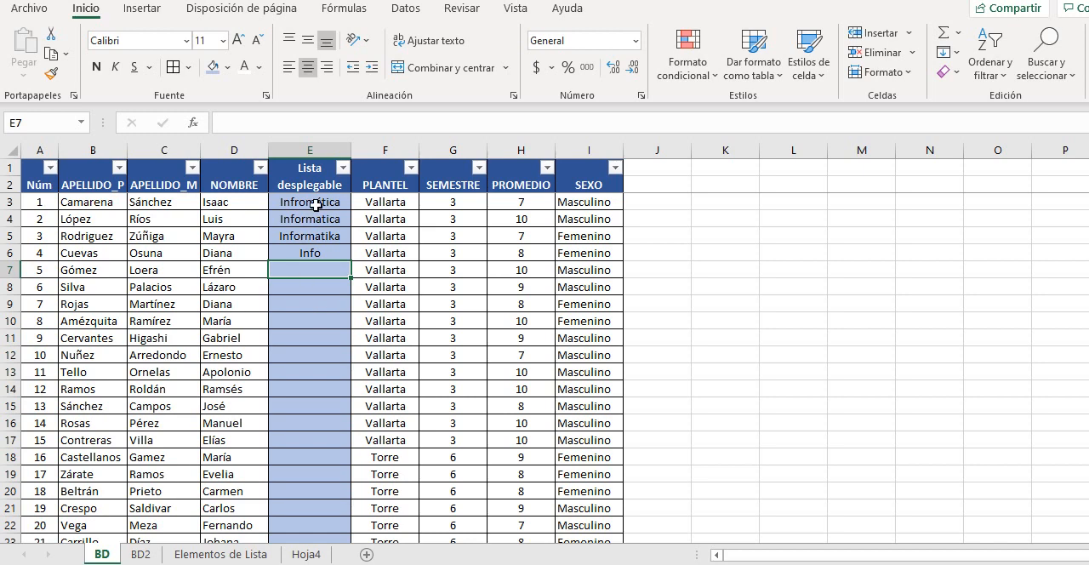
Clear the sample entries from cells E3 to E6 in the Lista desplegable column
{"action": "left_click_drag", "start_coordinate": [316, 205], "coordinate": [314, 254]}
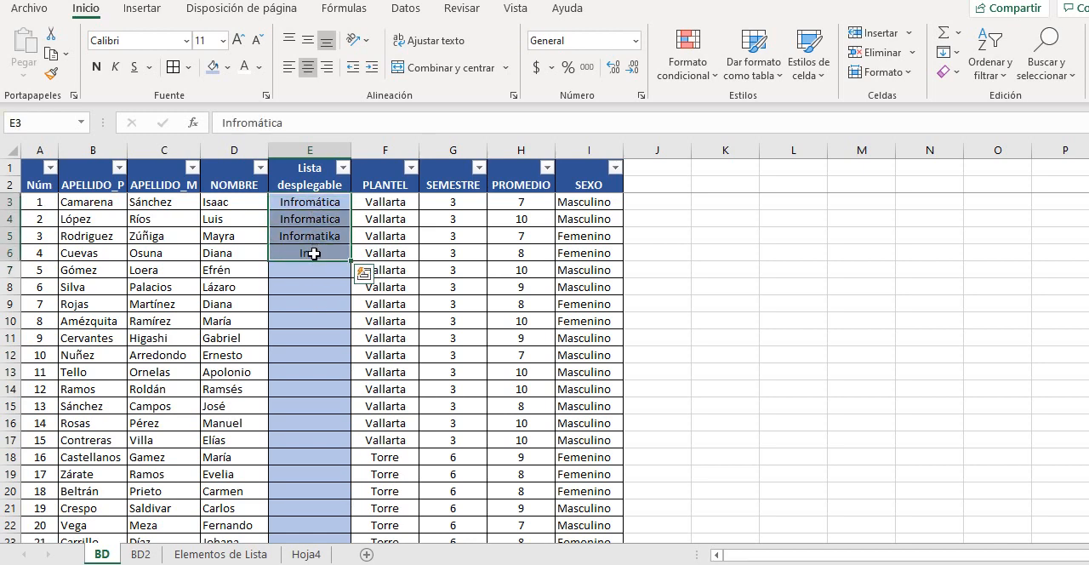
{"action": "key", "text": "Delete"}
{"action": "left_click", "coordinate": [308, 298]}
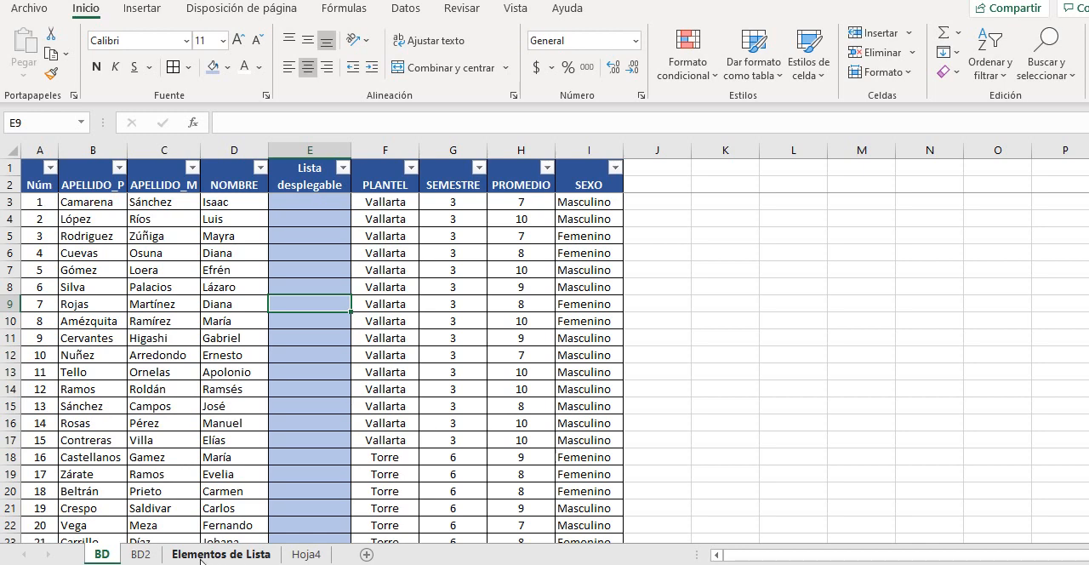
Review the source lists on the Elementos de Lista sheet and view the Data Validation settings without applying any
{"action": "left_click", "coordinate": [249, 553]}
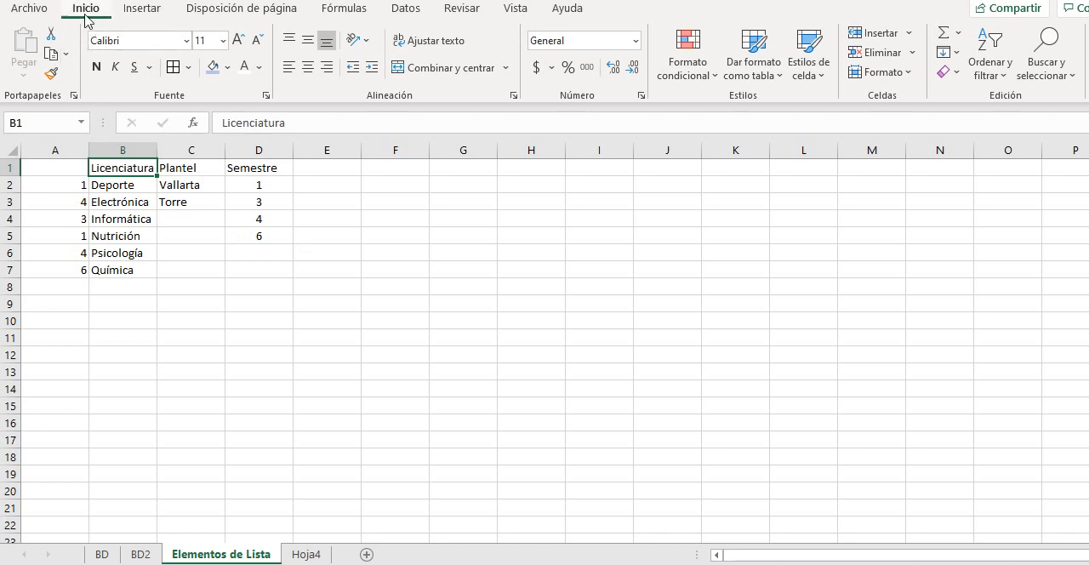
{"action": "left_click", "coordinate": [404, 12]}
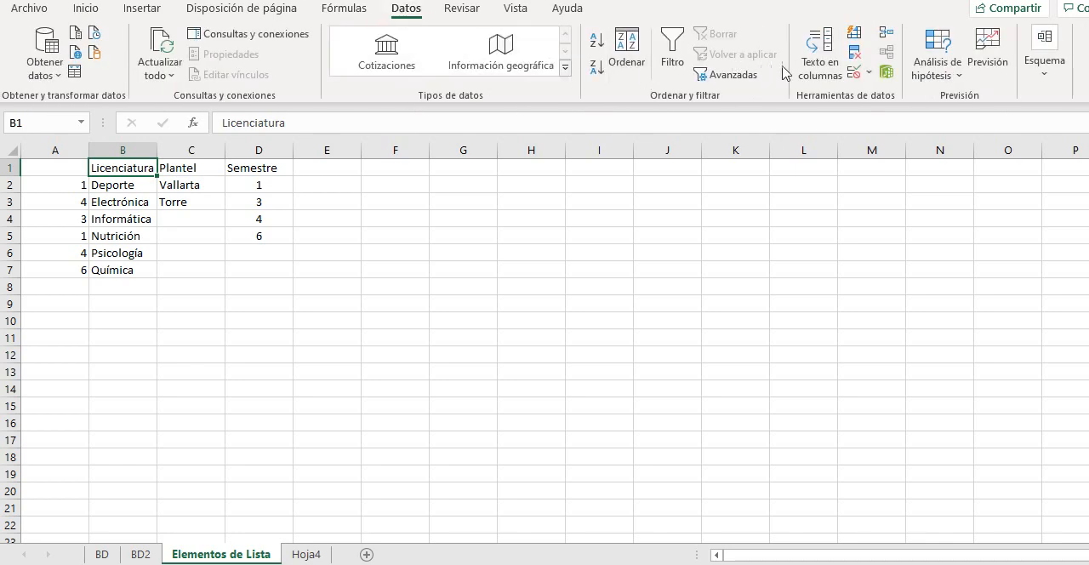
{"action": "left_click", "coordinate": [869, 74]}
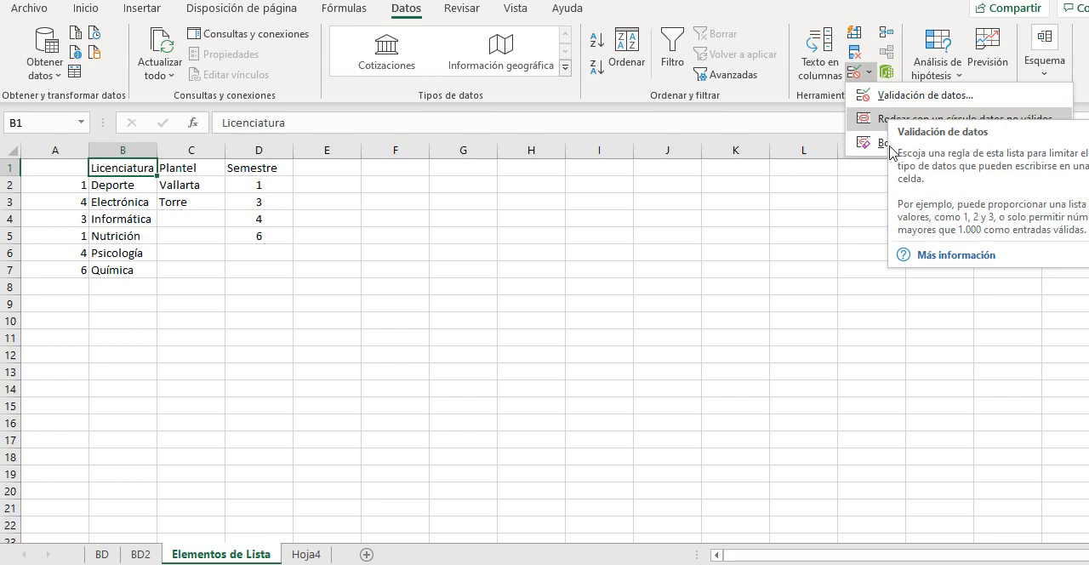
{"action": "left_click", "coordinate": [898, 100]}
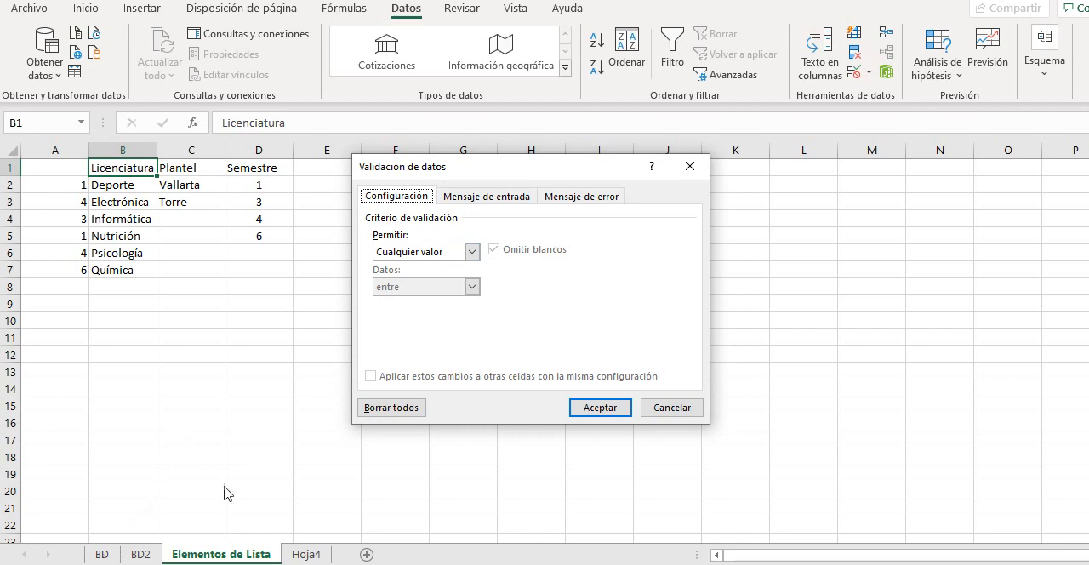
{"action": "left_click", "coordinate": [665, 407]}
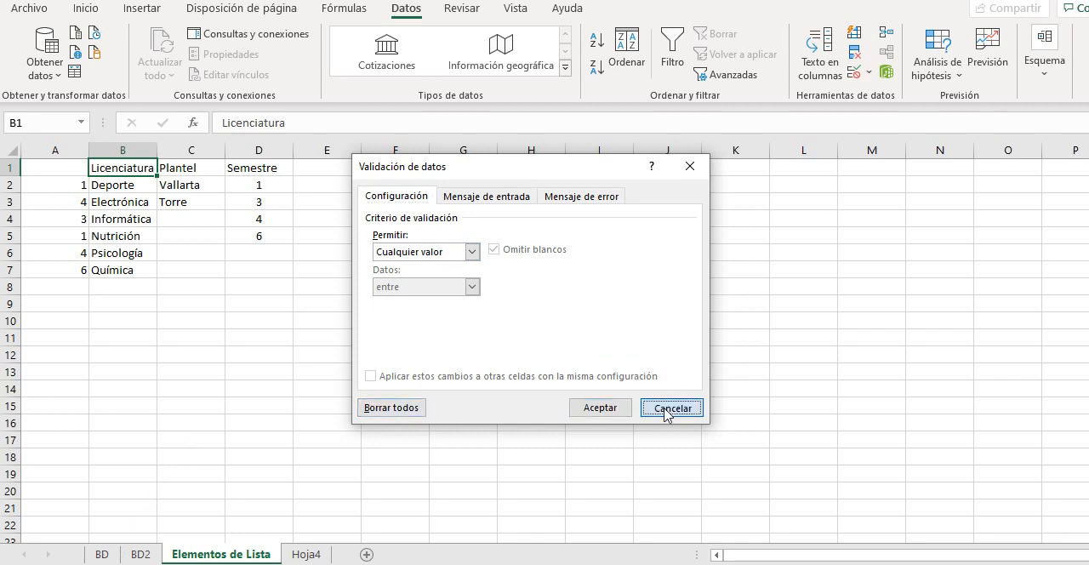
On the BD sheet, set the data validation of cells E3 to E144 in the Lista desplegable column to allow a Lista
{"action": "left_click", "coordinate": [98, 555]}
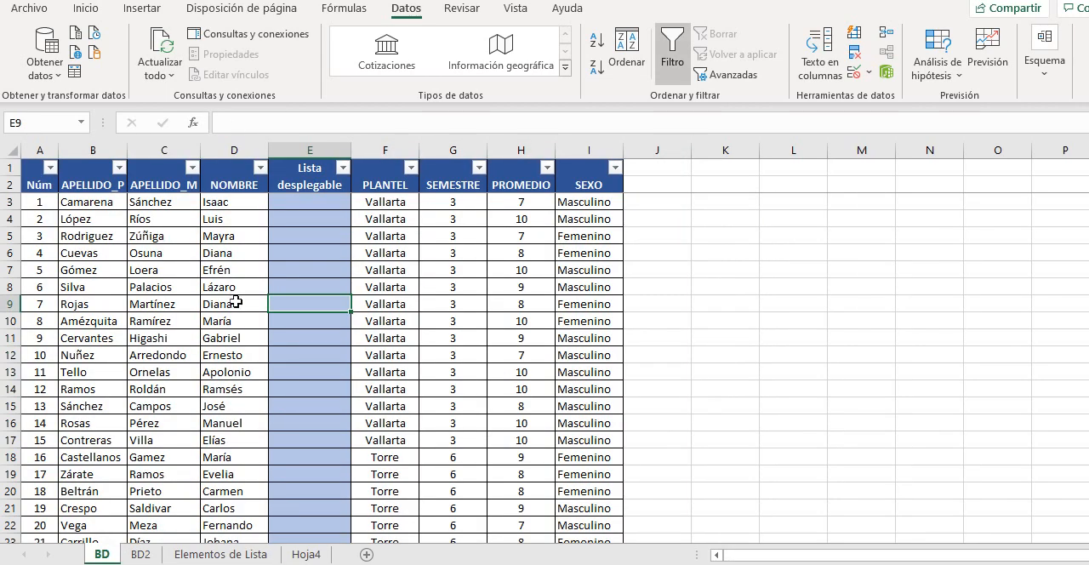
{"action": "left_click", "coordinate": [306, 198]}
{"action": "left_click", "coordinate": [310, 224]}
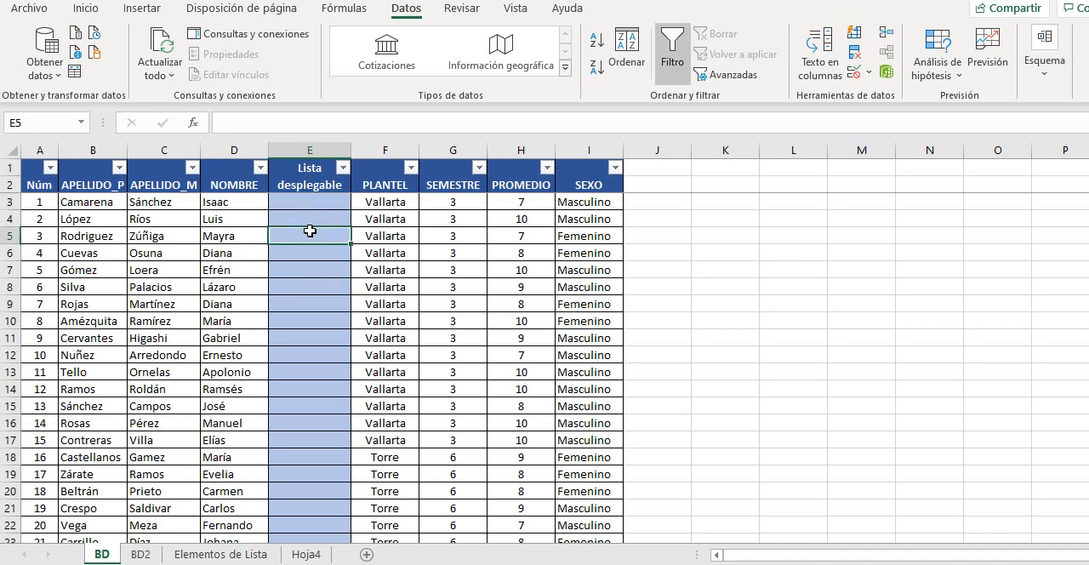
{"action": "left_click", "coordinate": [310, 265]}
{"action": "left_click", "coordinate": [310, 350]}
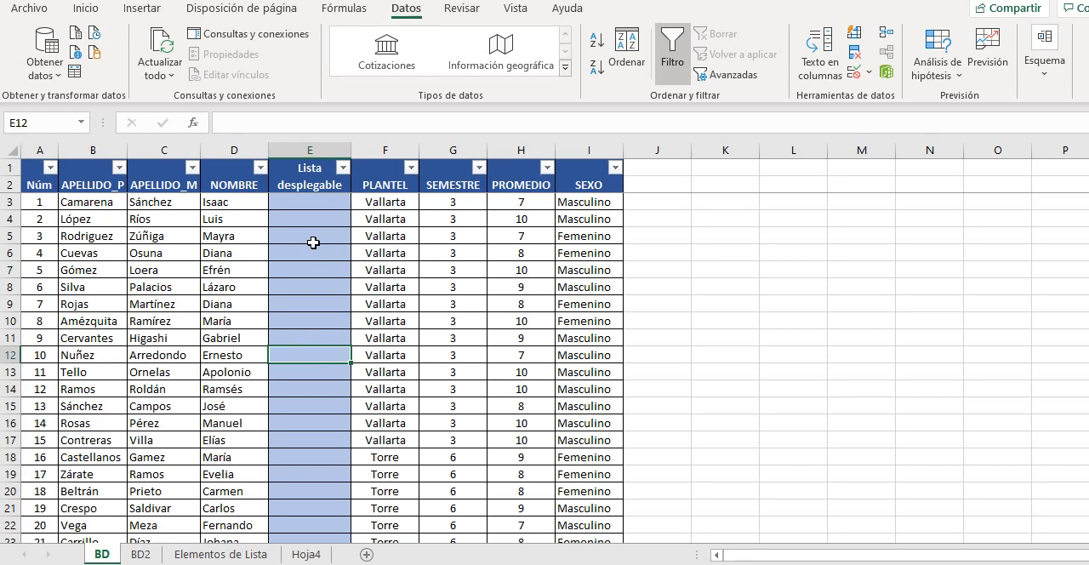
{"action": "left_click_drag", "start_coordinate": [319, 201], "coordinate": [314, 477]}
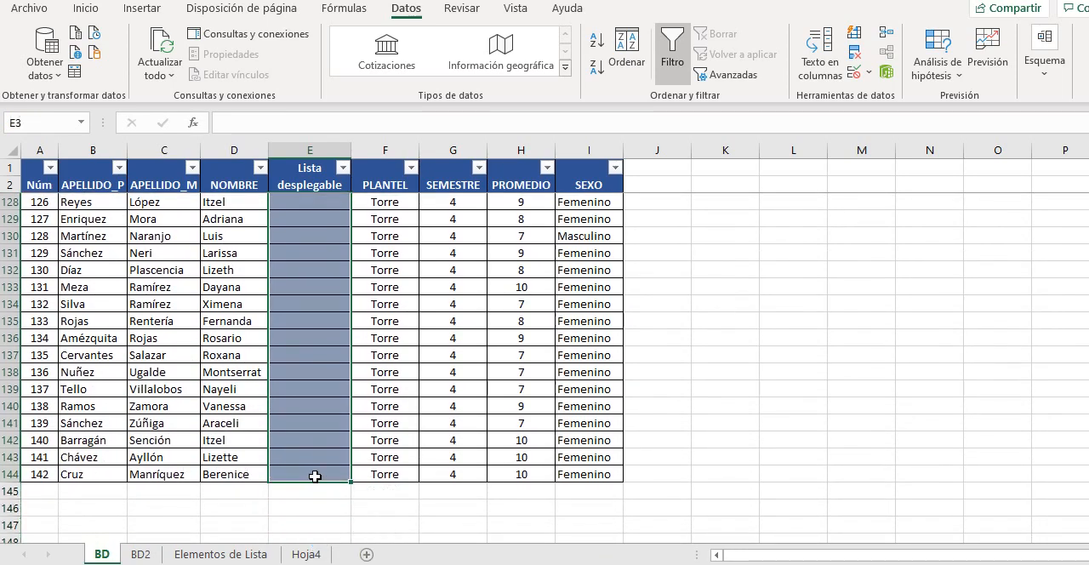
{"action": "scroll", "coordinate": [314, 342], "scroll_direction": "up", "scroll_amount": 20}
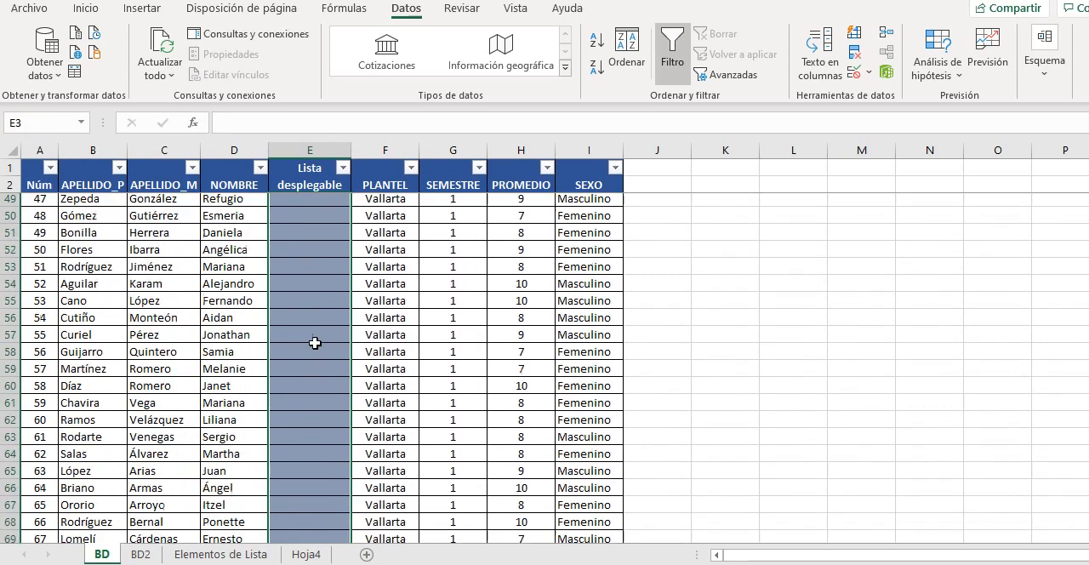
{"action": "scroll", "coordinate": [314, 342], "scroll_direction": "up", "scroll_amount": 12}
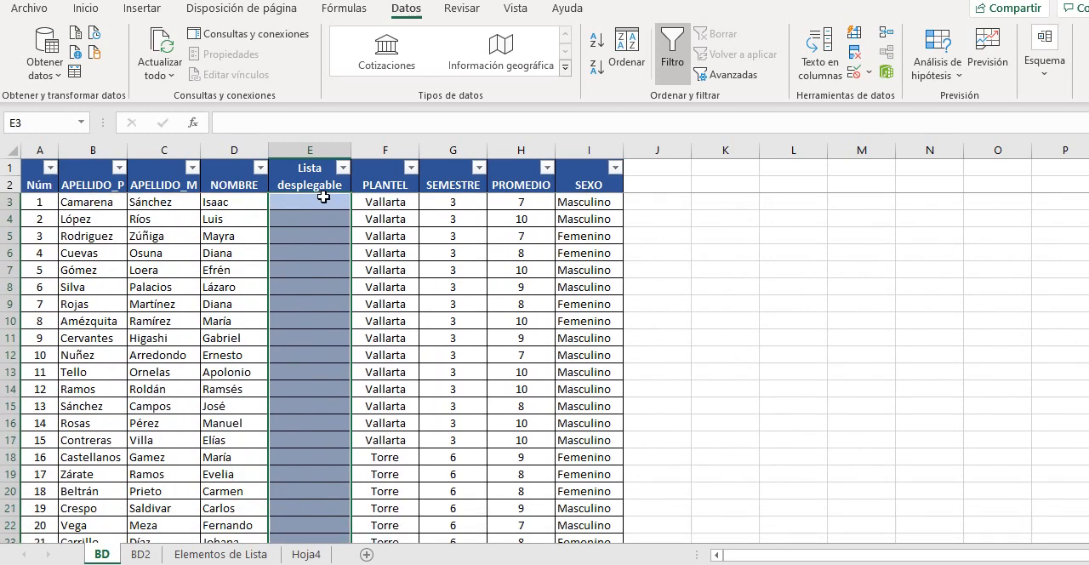
{"action": "left_click", "coordinate": [868, 73]}
{"action": "left_click", "coordinate": [888, 93]}
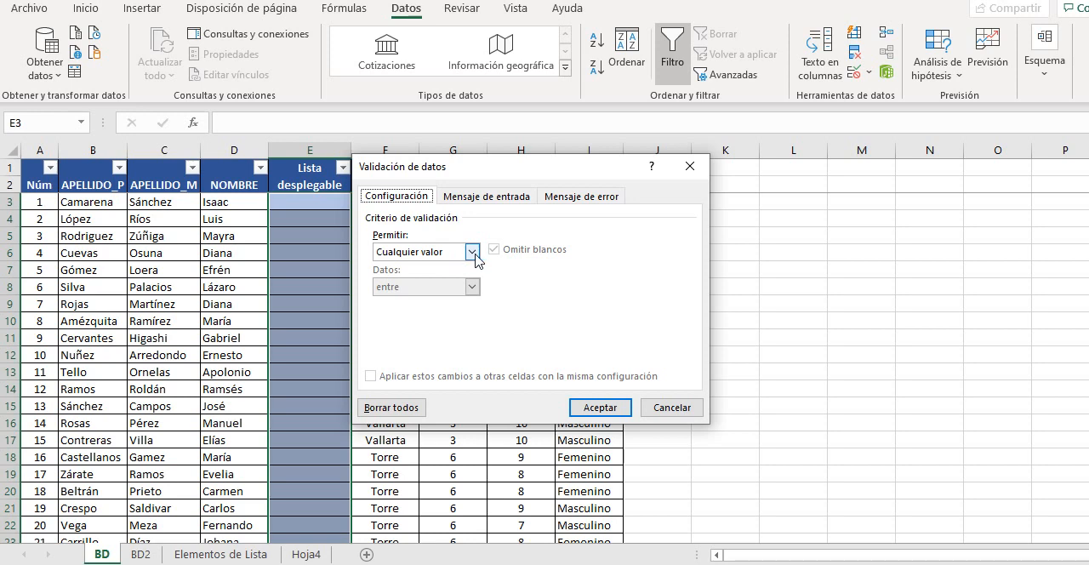
{"action": "left_click", "coordinate": [471, 252]}
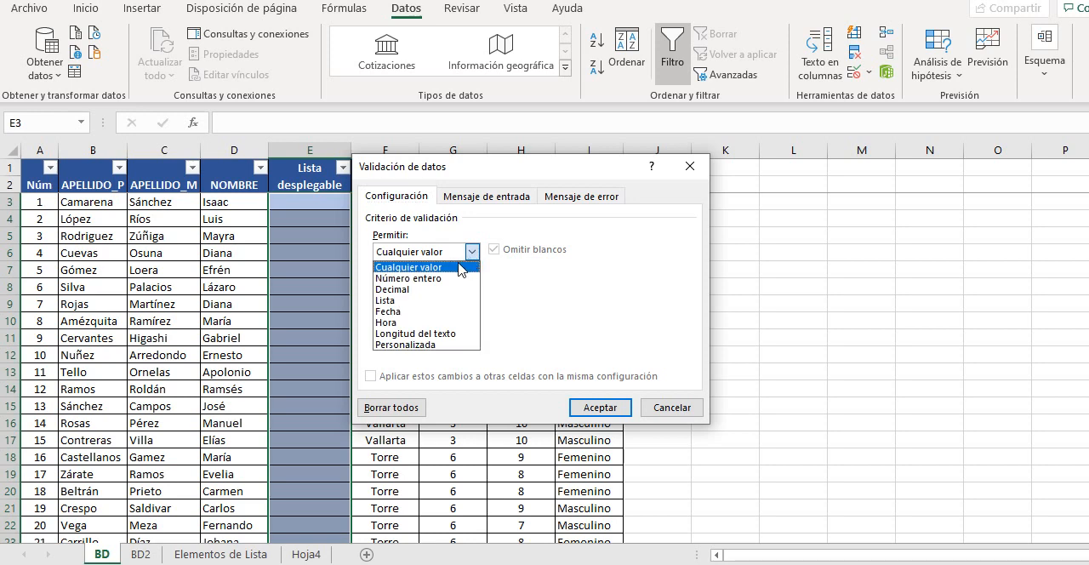
{"action": "left_click", "coordinate": [396, 302]}
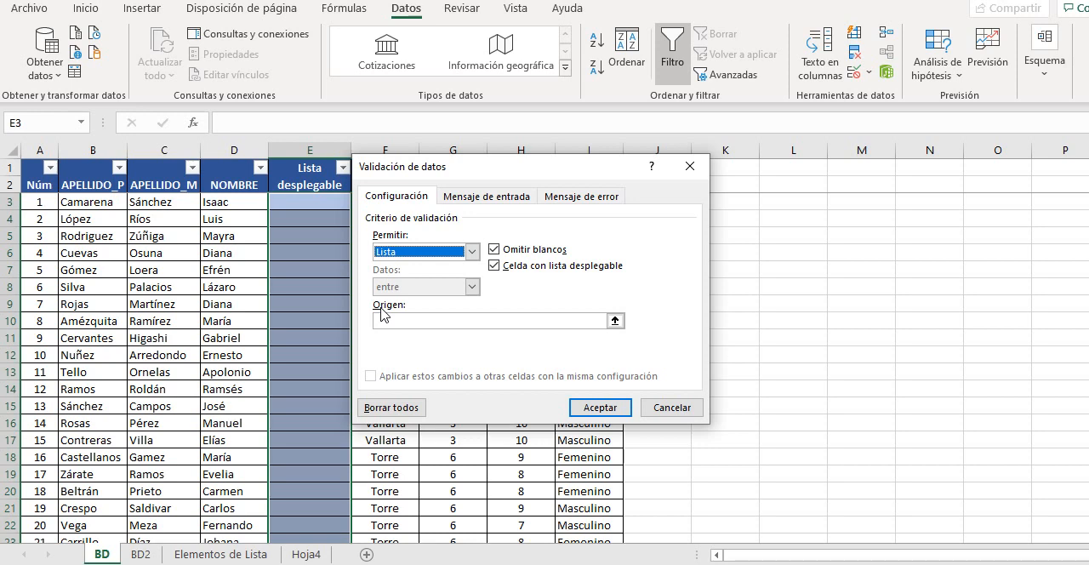
Use cells B2 to B7 of the Elementos de Lista sheet as the validation list's source and apply the rule
{"action": "left_click", "coordinate": [614, 321]}
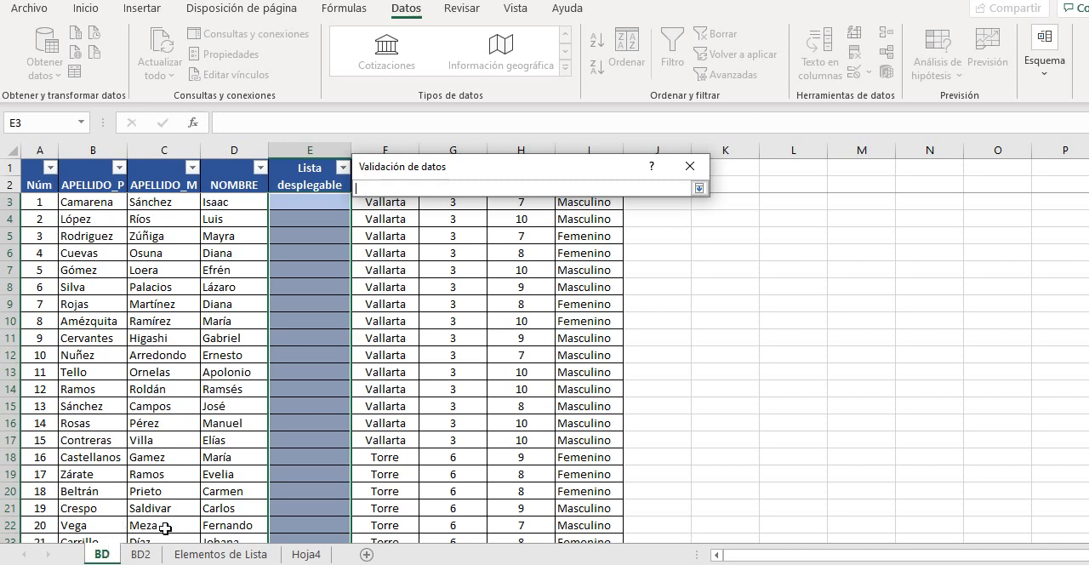
{"action": "left_click", "coordinate": [205, 555]}
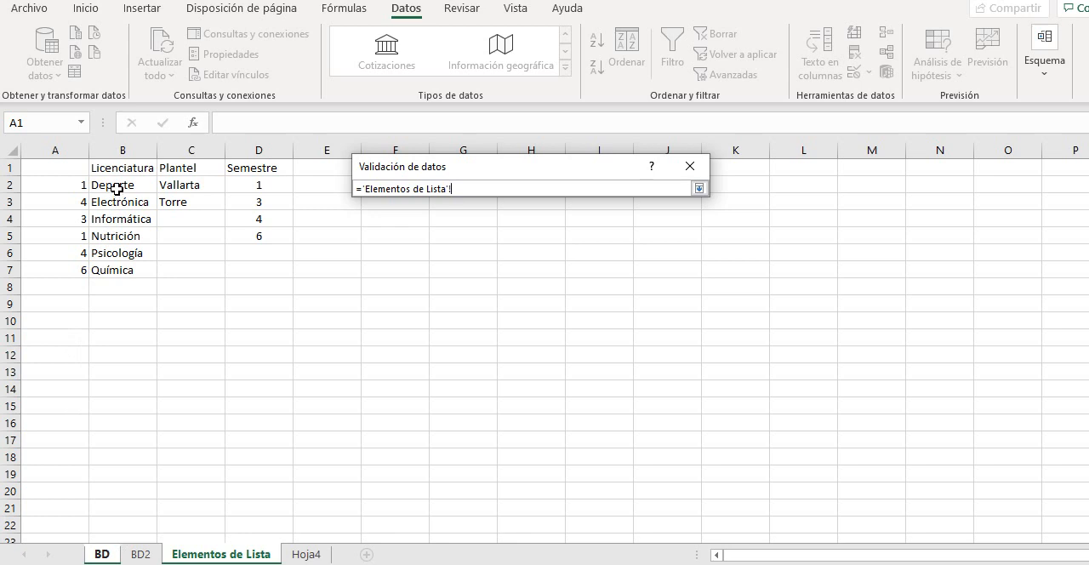
{"action": "left_click_drag", "start_coordinate": [121, 185], "coordinate": [125, 270]}
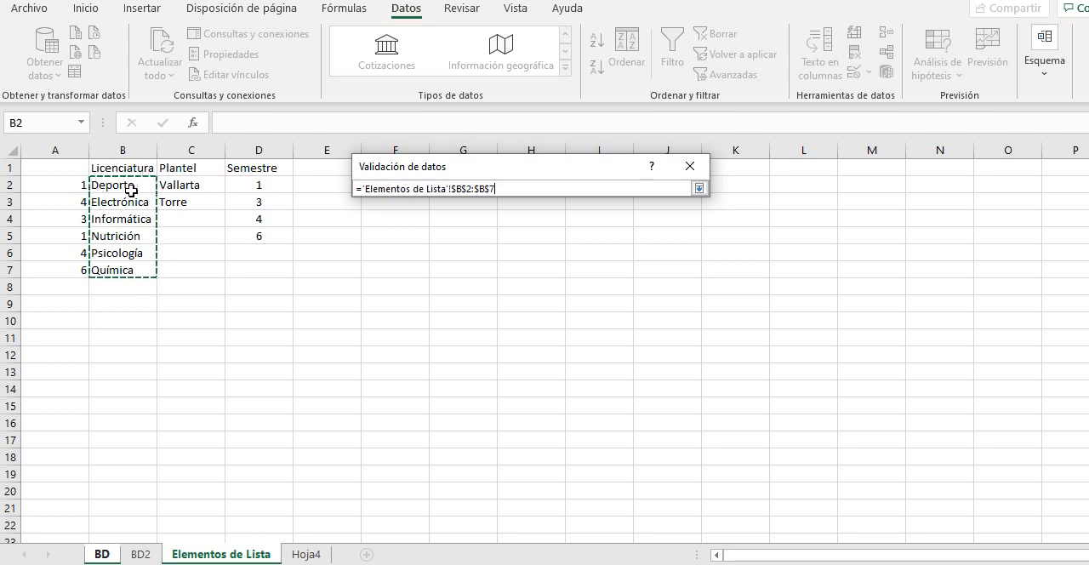
{"action": "left_click", "coordinate": [363, 189]}
{"action": "key", "text": "BackSpace"}
{"action": "left_click", "coordinate": [698, 188]}
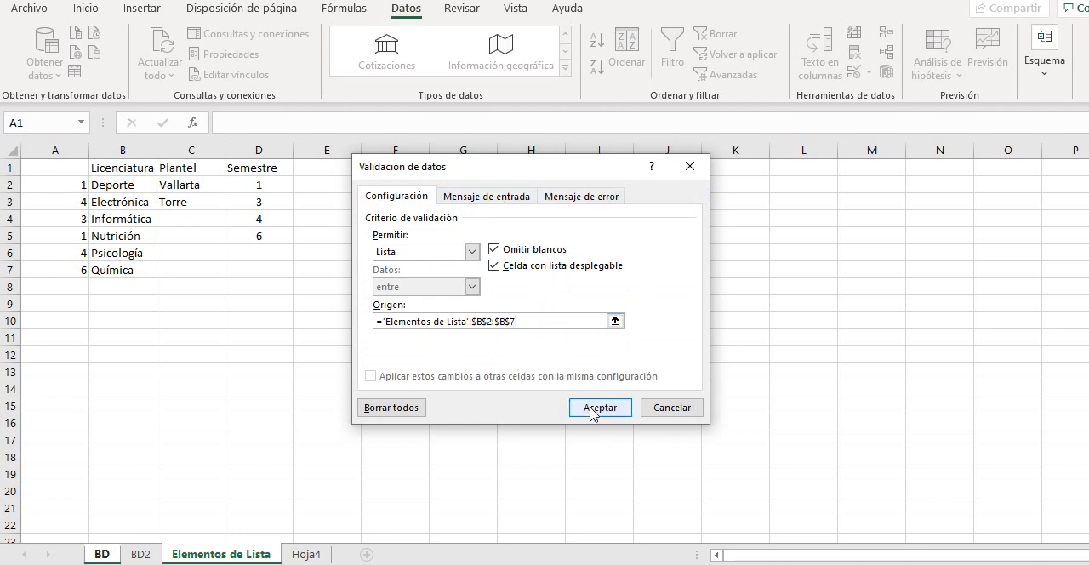
{"action": "left_click", "coordinate": [591, 408]}
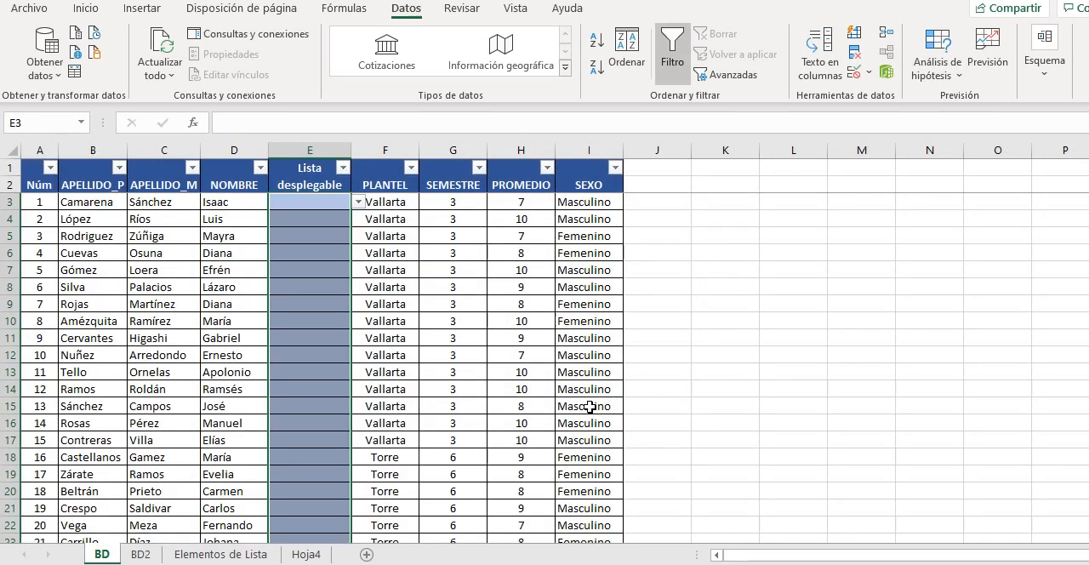
Choose Informática from the new drop-down list in cell E3
{"action": "left_click", "coordinate": [384, 231]}
{"action": "left_click", "coordinate": [323, 201]}
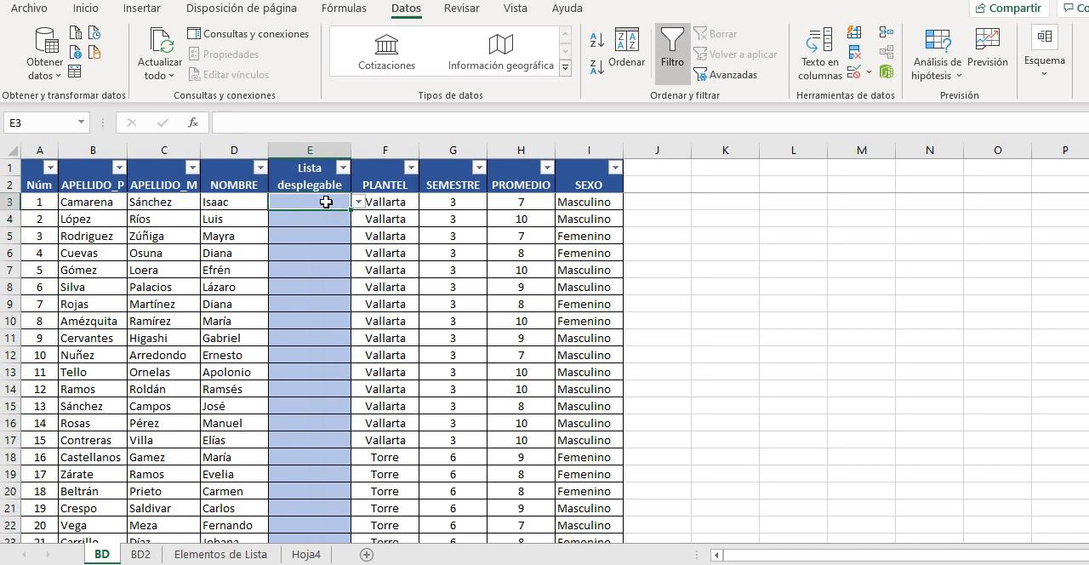
{"action": "left_click", "coordinate": [213, 255]}
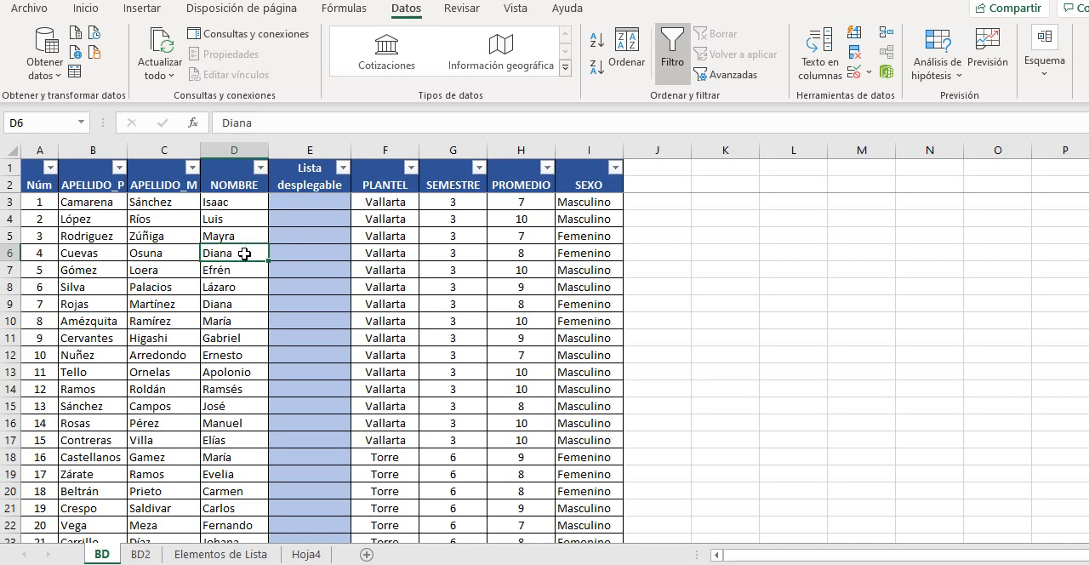
{"action": "left_click", "coordinate": [300, 206]}
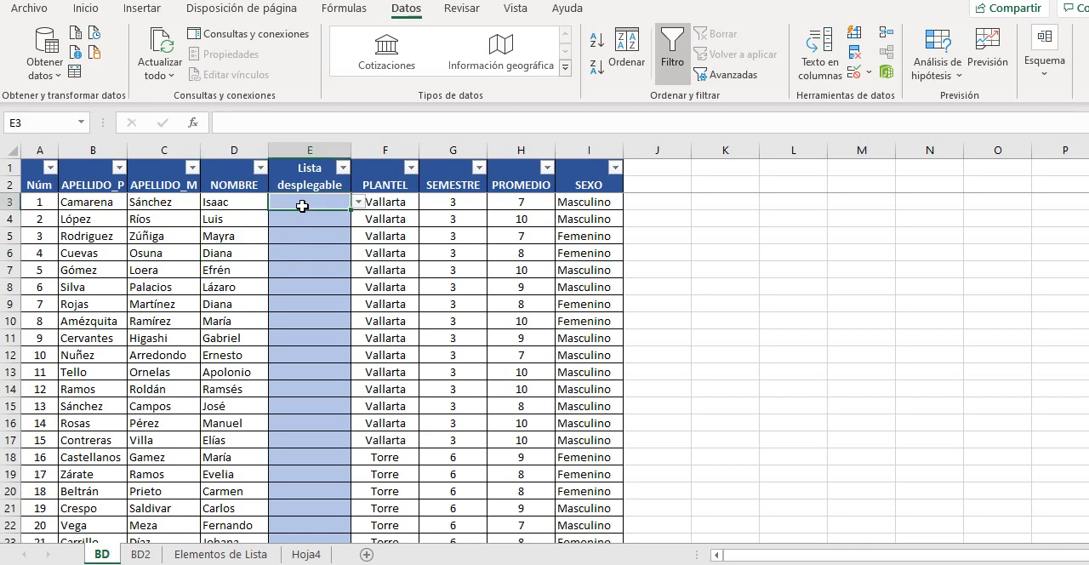
{"action": "left_click", "coordinate": [359, 203]}
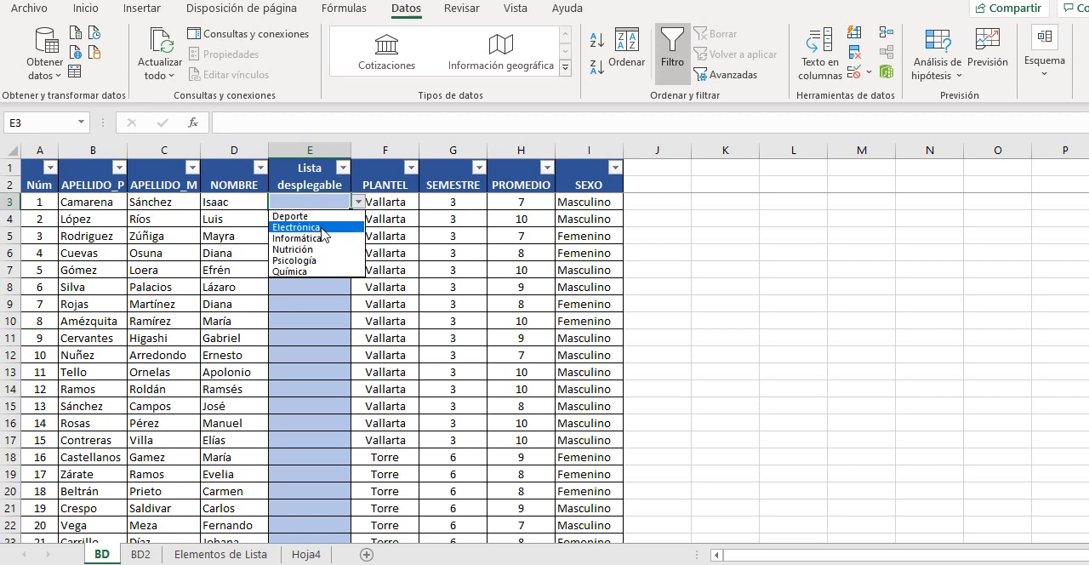
{"action": "left_click", "coordinate": [322, 240]}
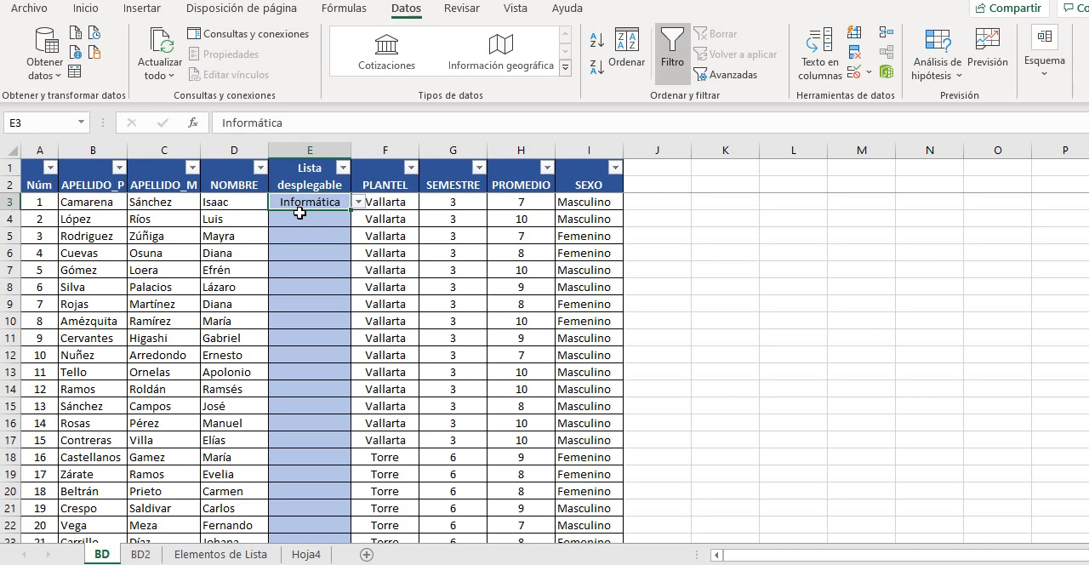
Choose Informática in cell E4 and Nutrición in cell E5 from their drop-down lists
{"action": "left_click", "coordinate": [315, 220]}
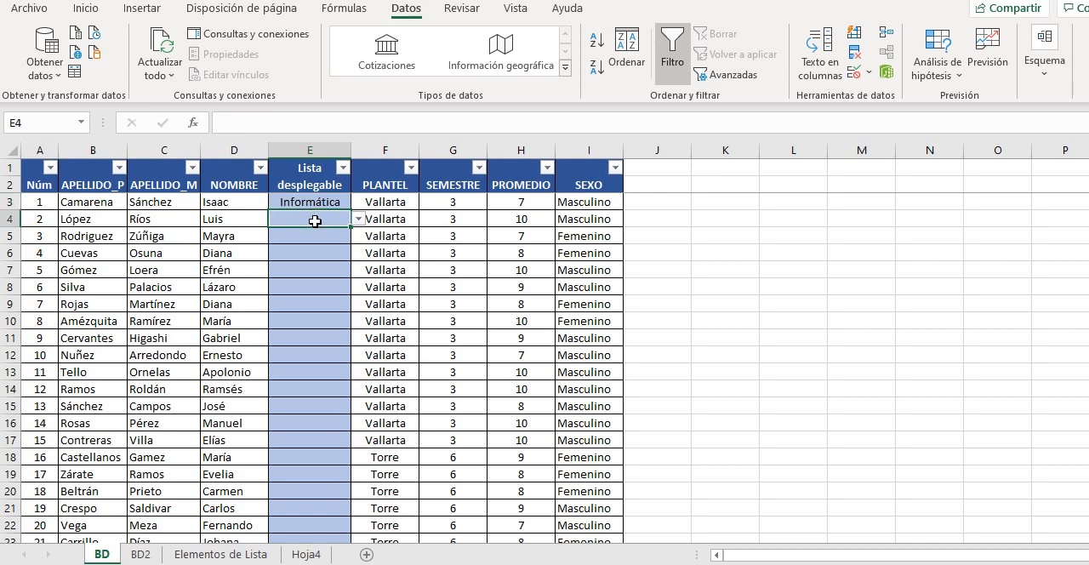
{"action": "left_click", "coordinate": [359, 218]}
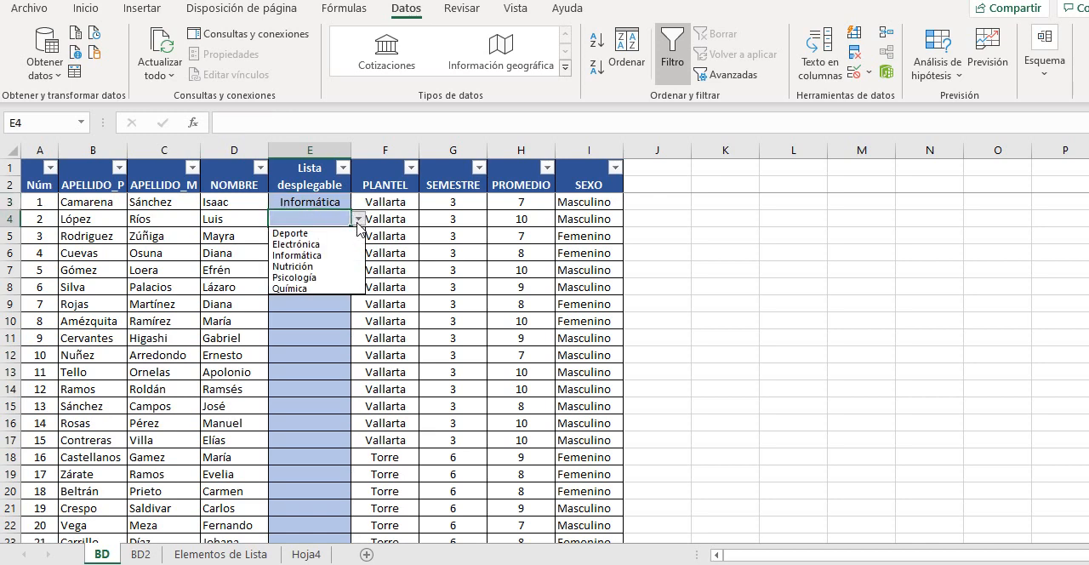
{"action": "left_click", "coordinate": [305, 256]}
{"action": "left_click", "coordinate": [311, 238]}
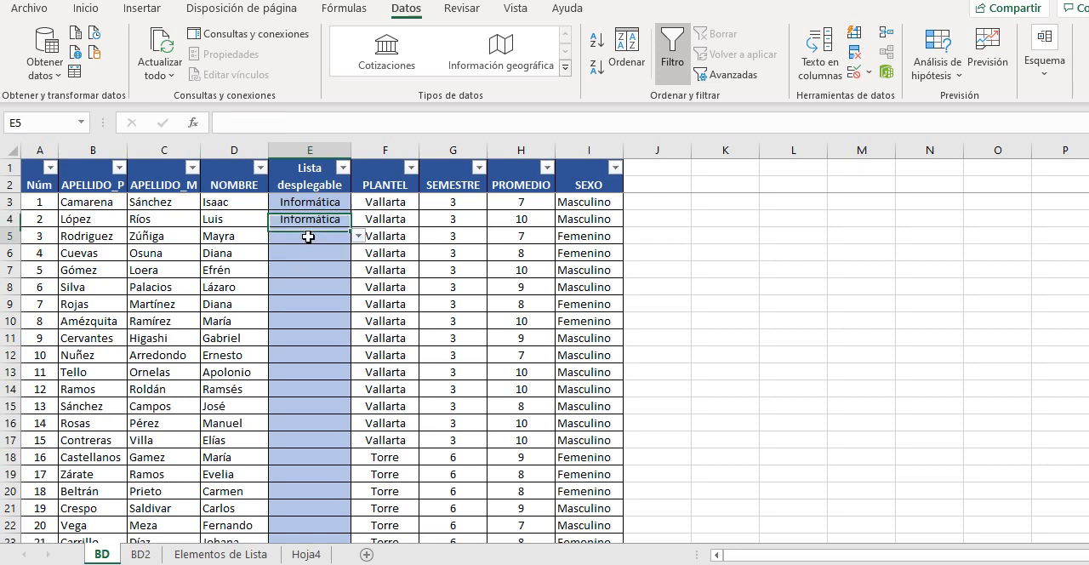
{"action": "left_click", "coordinate": [359, 236]}
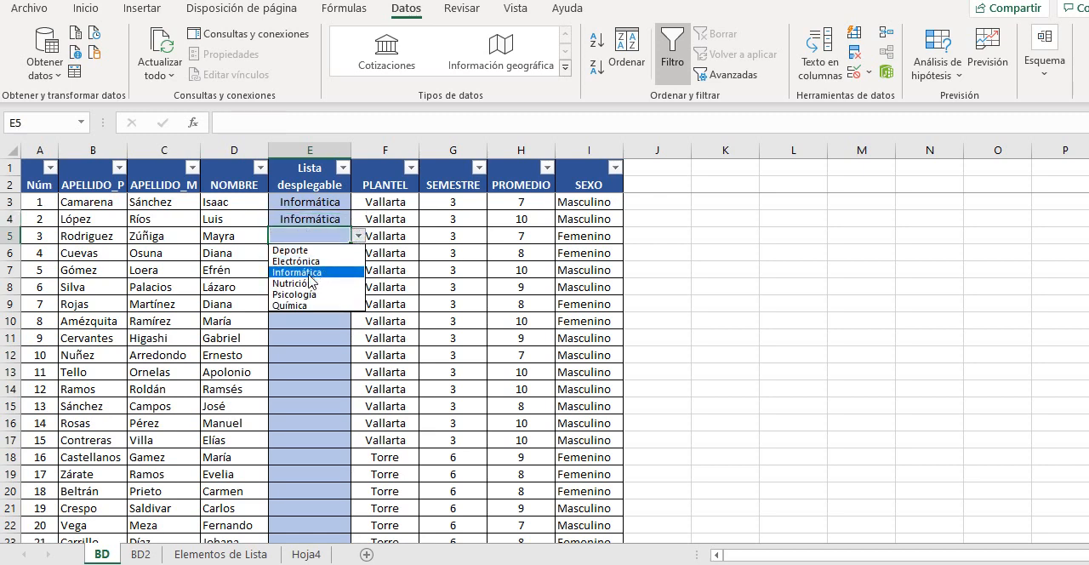
{"action": "left_click", "coordinate": [311, 284]}
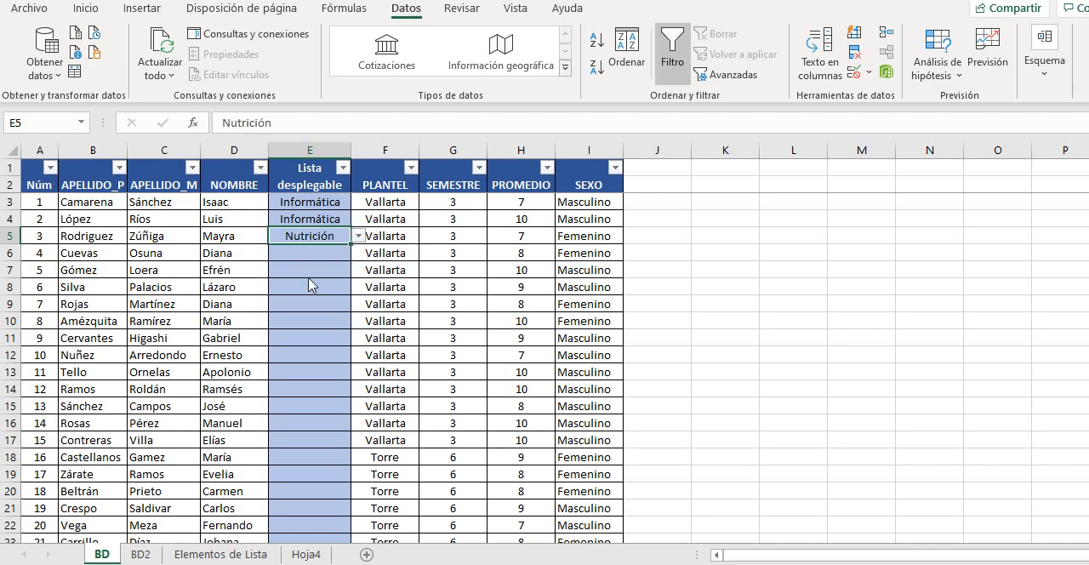
Choose Psicología in cell E6 and Deporte in cell E9 from their drop-down lists
{"action": "left_click", "coordinate": [308, 255]}
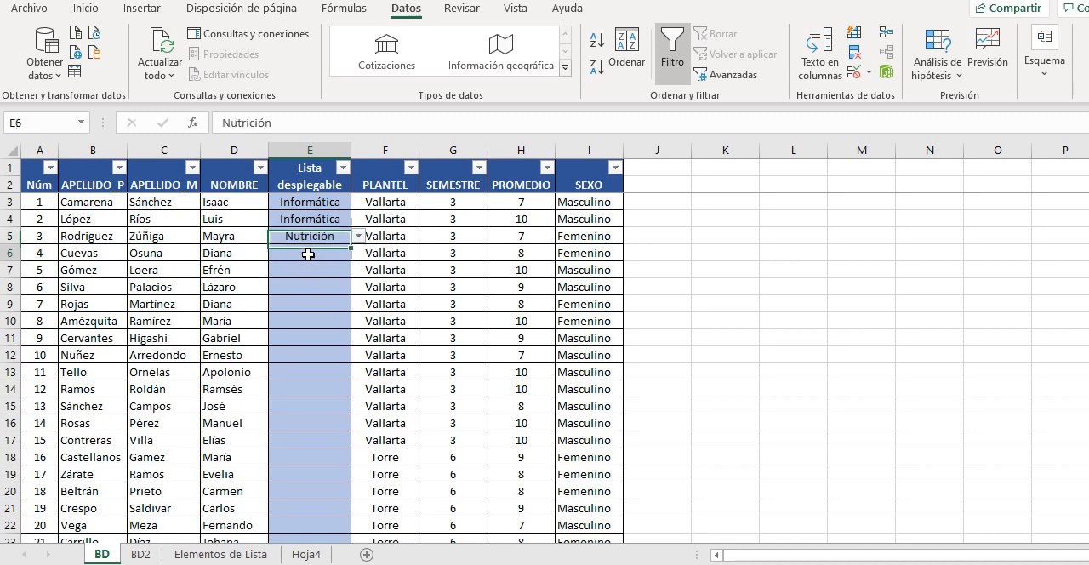
{"action": "left_click", "coordinate": [359, 252]}
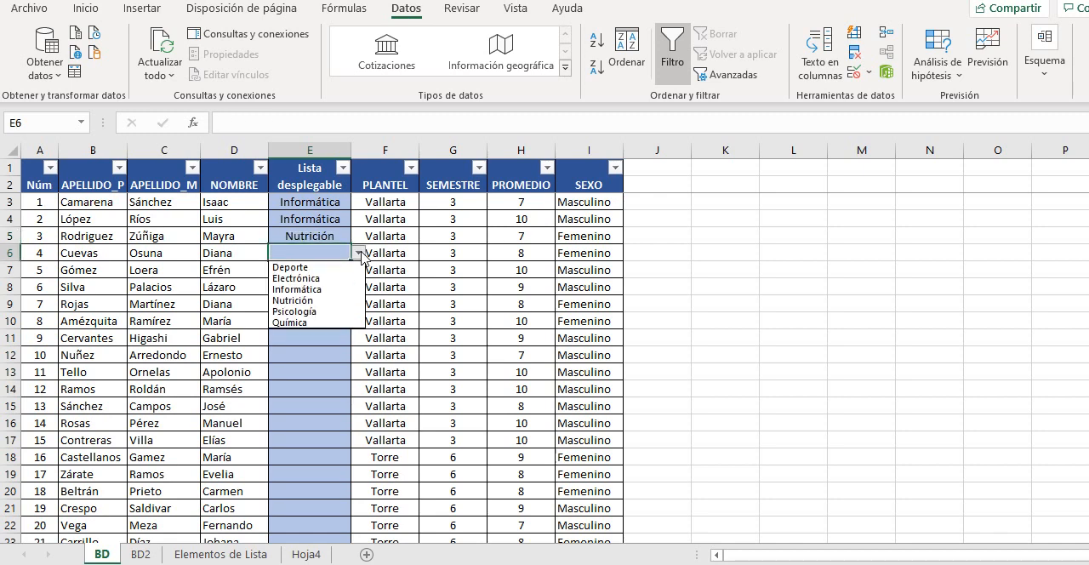
{"action": "left_click", "coordinate": [311, 312]}
{"action": "left_click", "coordinate": [306, 306]}
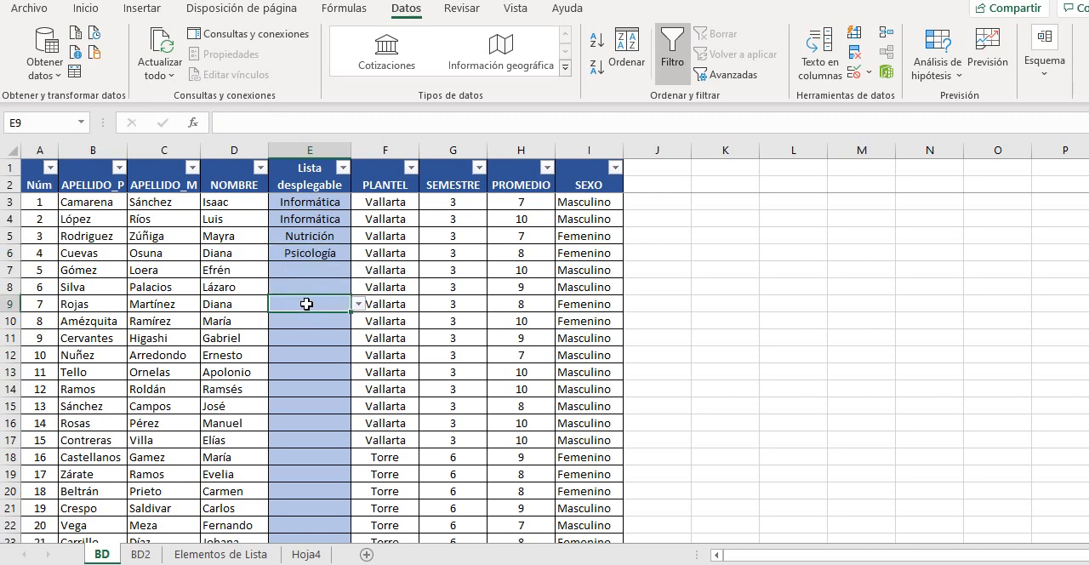
{"action": "left_click", "coordinate": [358, 304]}
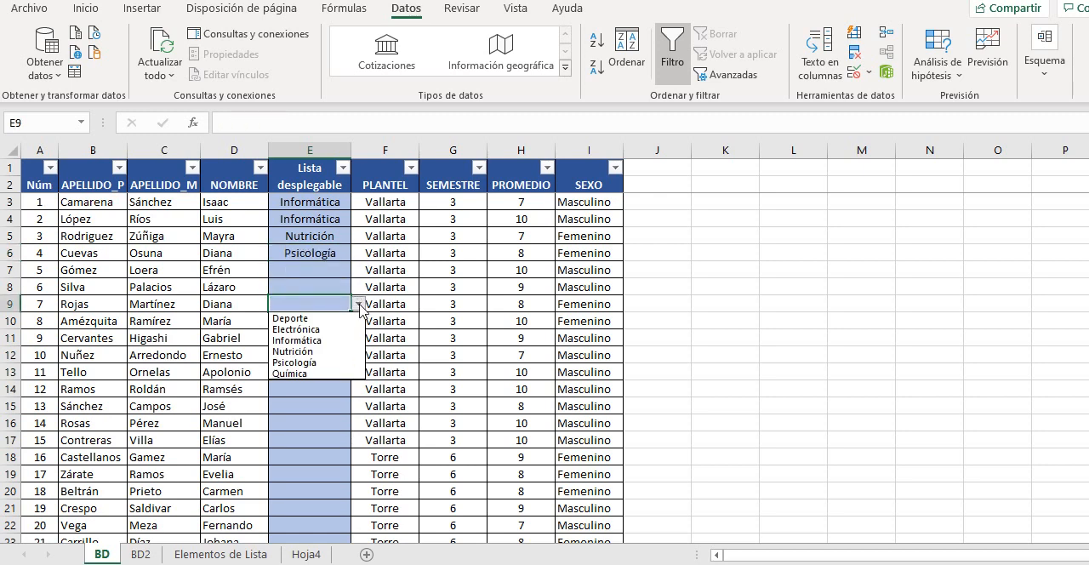
{"action": "left_click", "coordinate": [328, 317]}
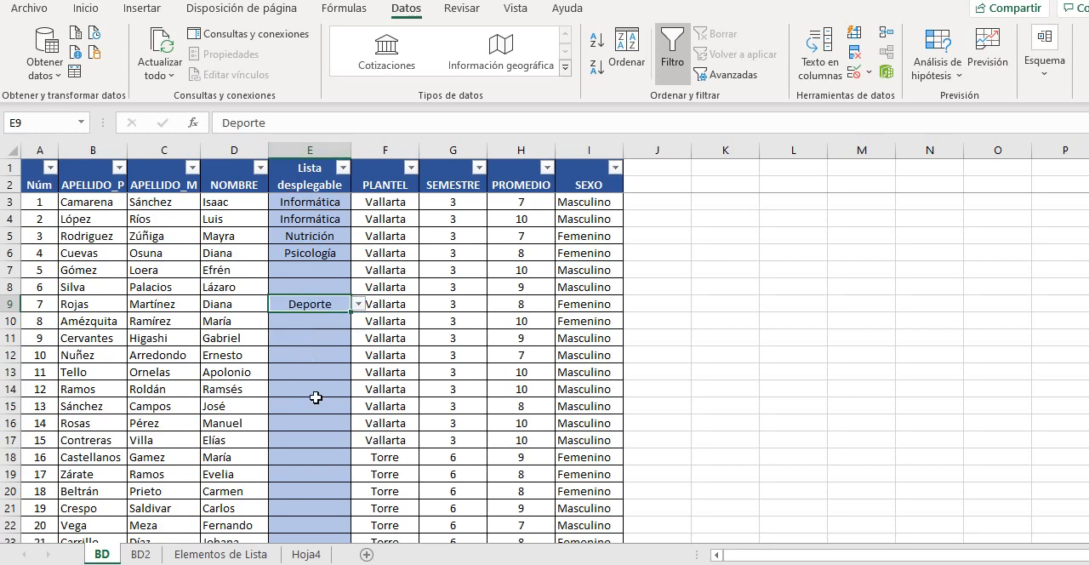
Choose Informática from the drop-down list in cell E144, the last student row of the Lista desplegable column
{"action": "scroll", "coordinate": [315, 398], "scroll_direction": "down", "scroll_amount": 12}
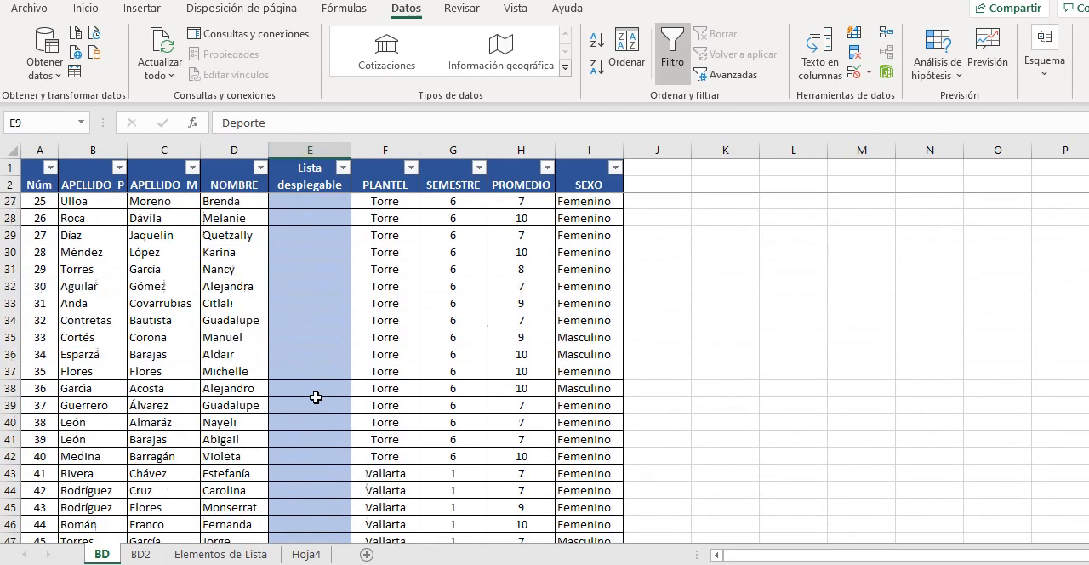
{"action": "scroll", "coordinate": [315, 397], "scroll_direction": "down", "scroll_amount": 18}
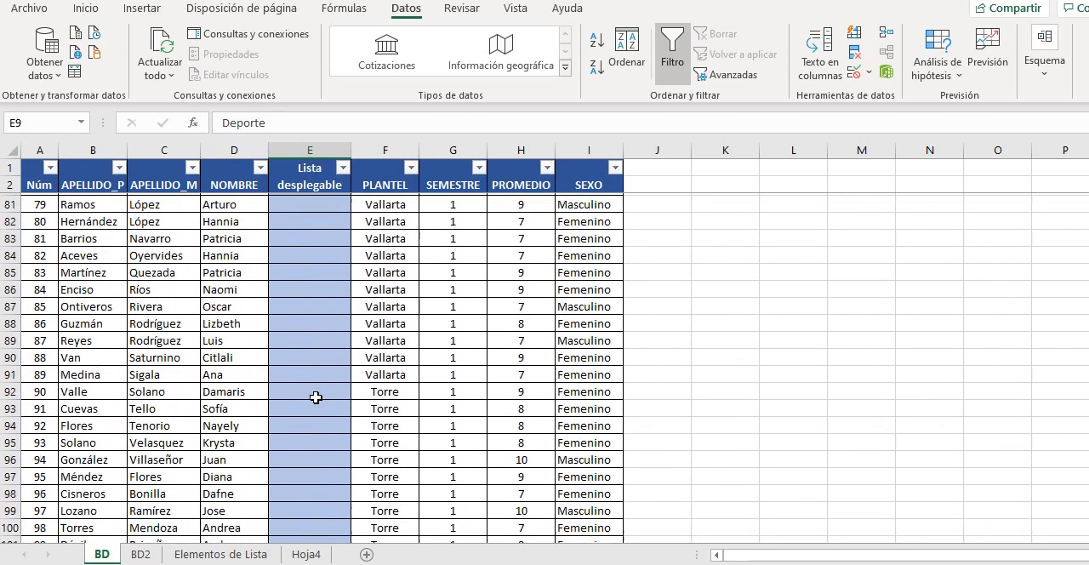
{"action": "scroll", "coordinate": [316, 397], "scroll_direction": "down", "scroll_amount": 6}
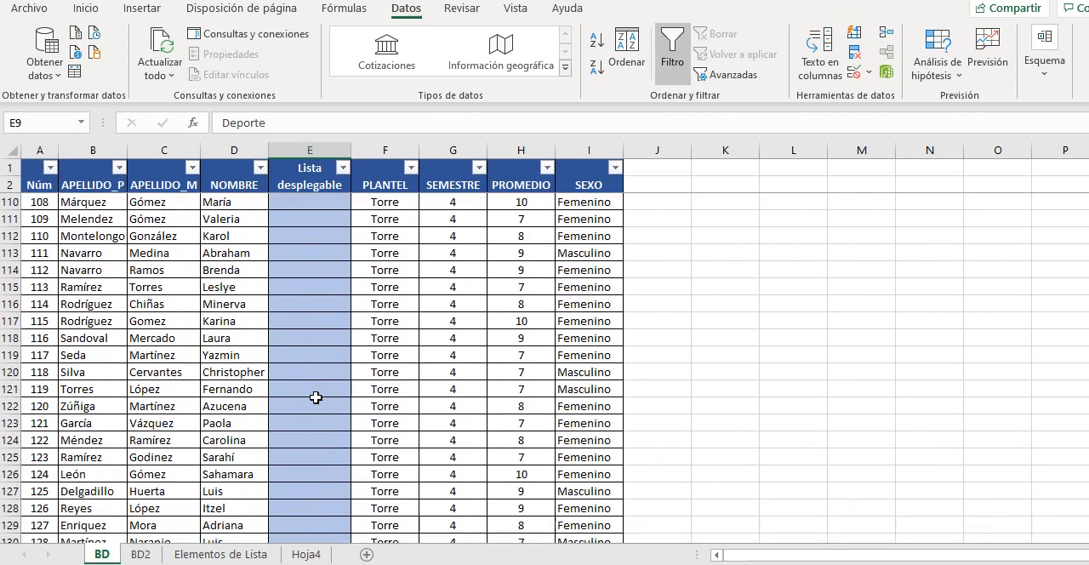
{"action": "scroll", "coordinate": [315, 397], "scroll_direction": "down", "scroll_amount": 1}
{"action": "scroll", "coordinate": [315, 398], "scroll_direction": "down", "scroll_amount": 7}
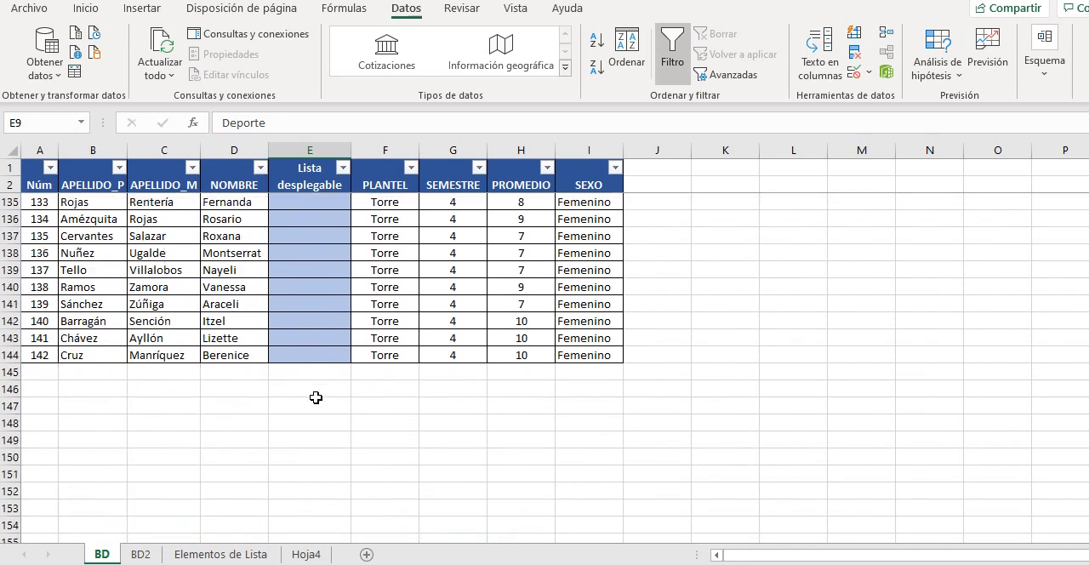
{"action": "left_click", "coordinate": [316, 356]}
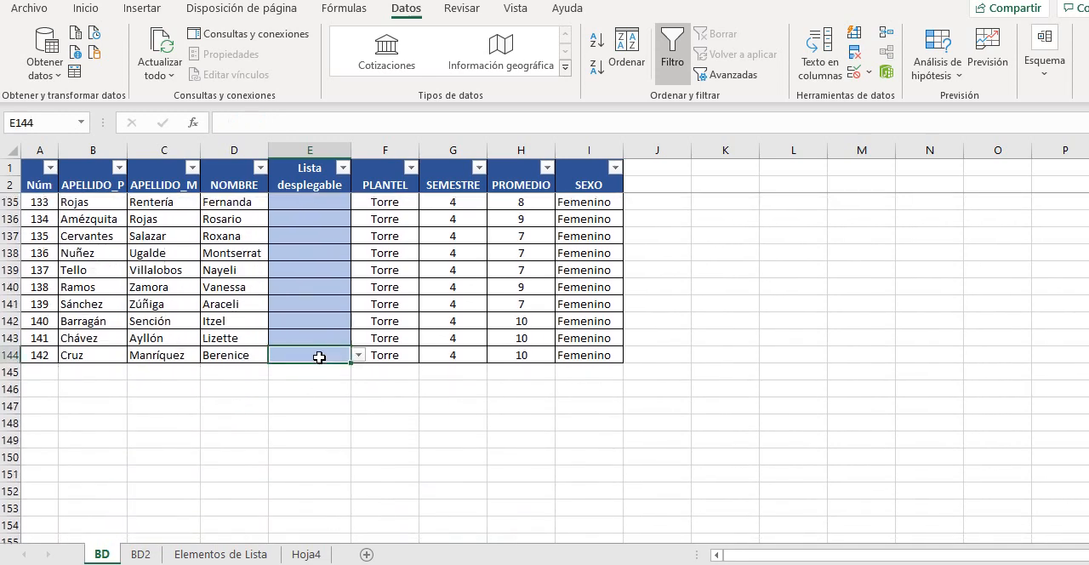
{"action": "left_click", "coordinate": [358, 356]}
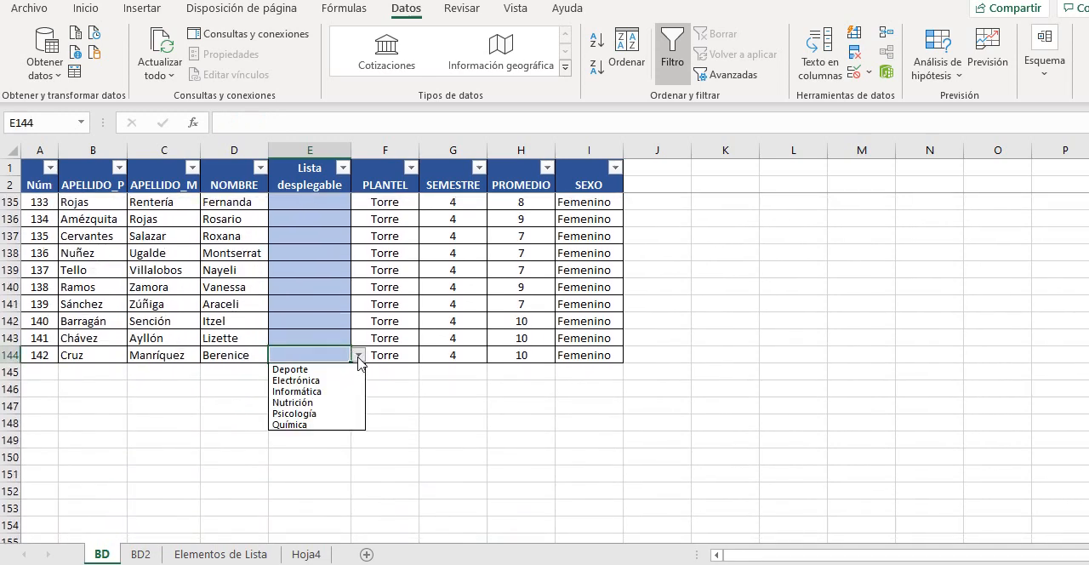
{"action": "left_click", "coordinate": [316, 392]}
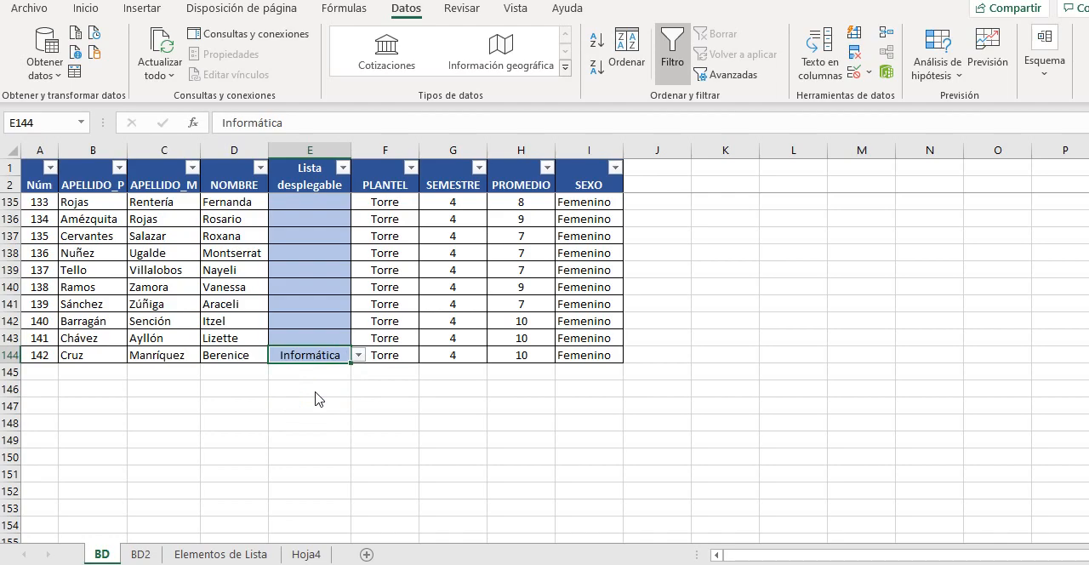
{"action": "left_click", "coordinate": [307, 298]}
{"action": "scroll", "coordinate": [307, 299], "scroll_direction": "up", "scroll_amount": 14}
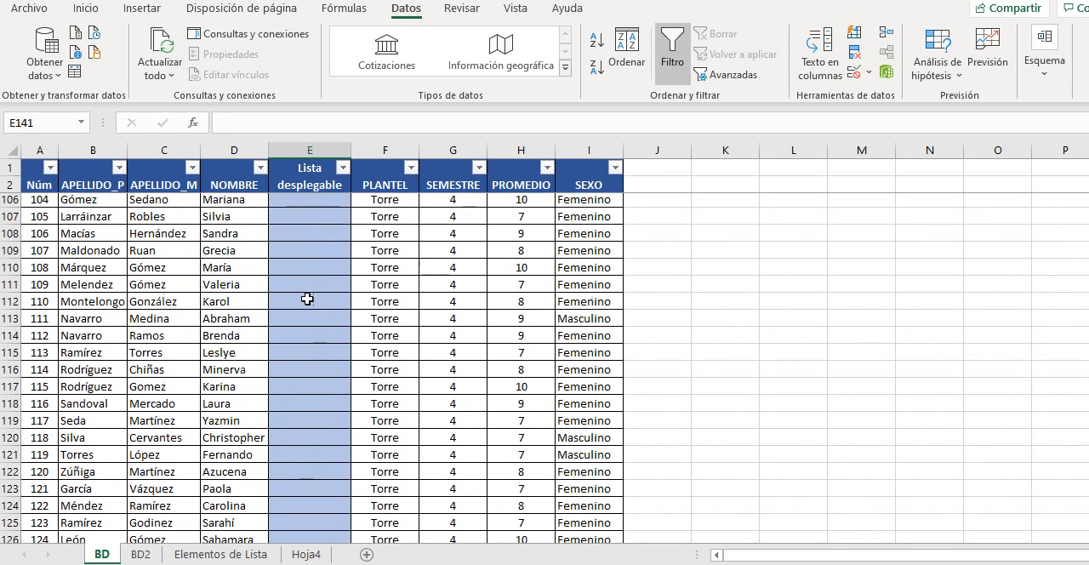
{"action": "scroll", "coordinate": [307, 299], "scroll_direction": "up", "scroll_amount": 20}
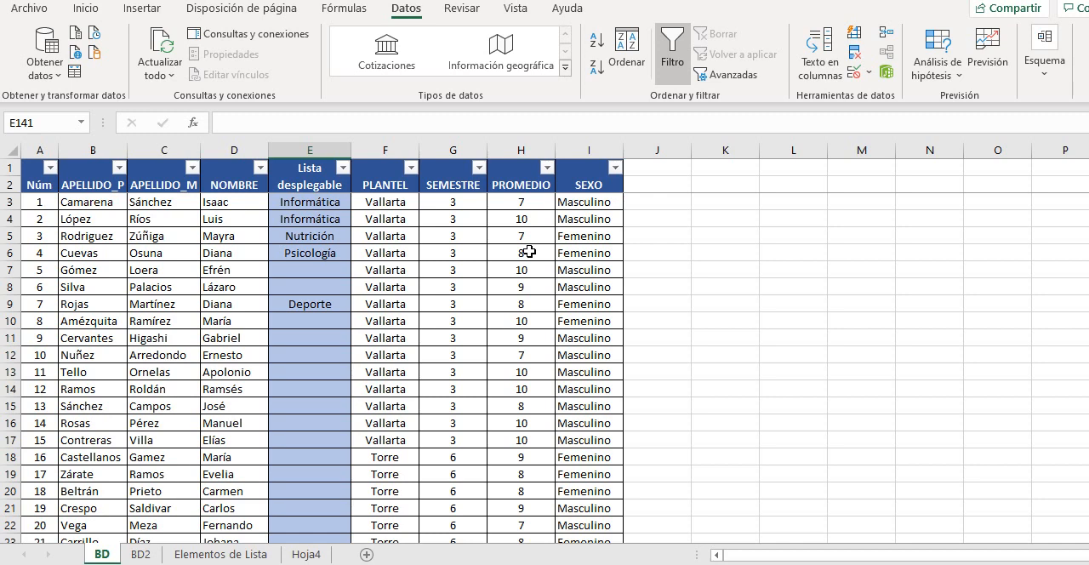
{"action": "left_click", "coordinate": [593, 204]}
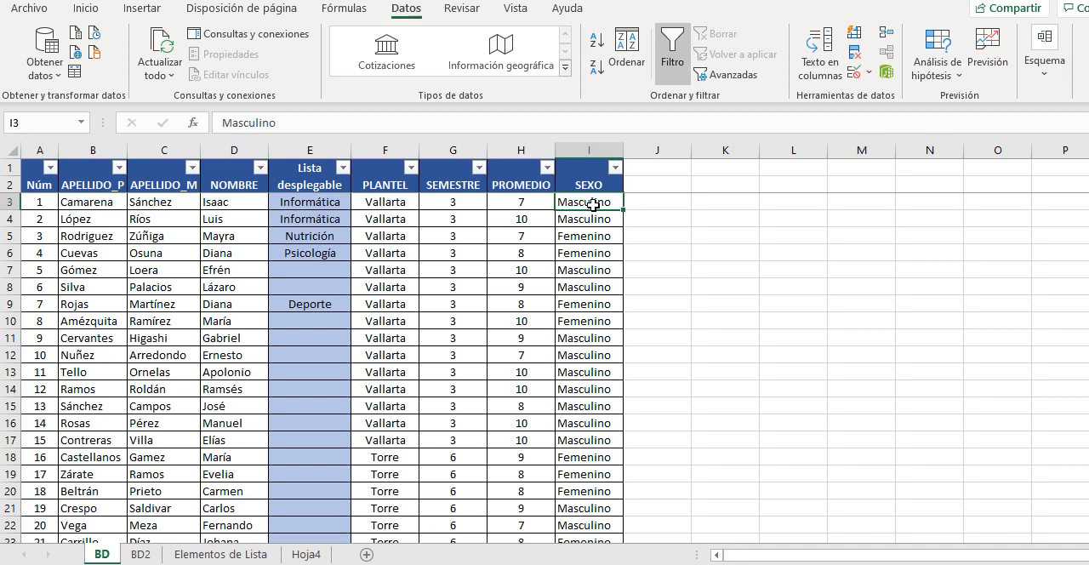
{"action": "left_click", "coordinate": [223, 556]}
{"action": "left_click", "coordinate": [100, 555]}
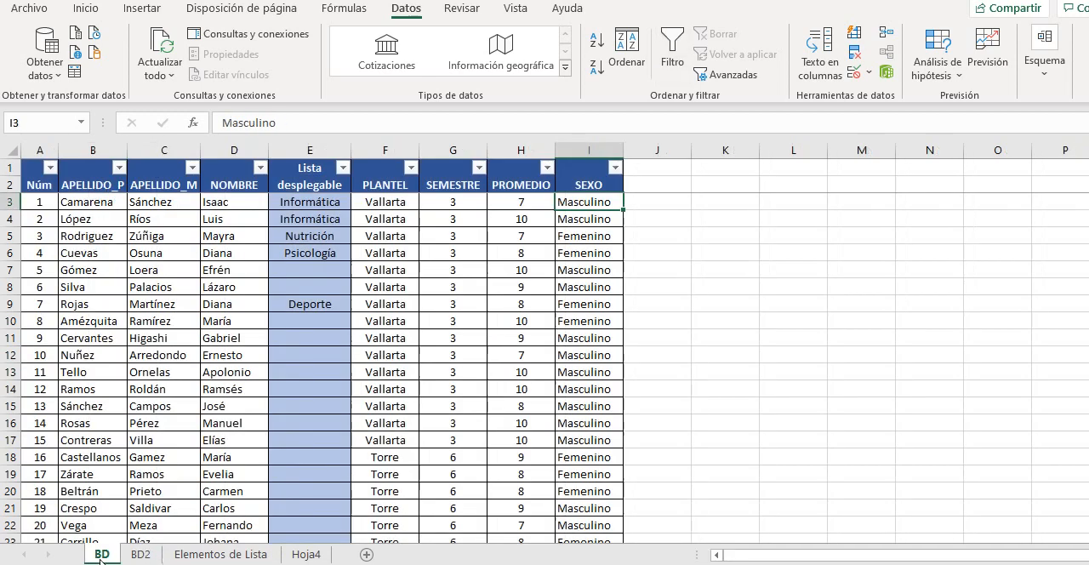